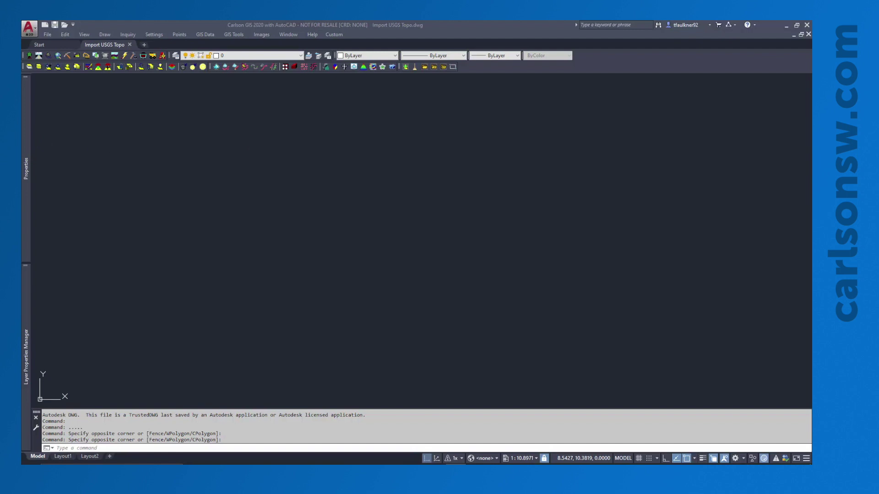
Switch to the browser, open TNM Download - The National Map, and frame the map on the area around Maysville, Kentucky
key(alt+Tab)
drag(595, 136, 489, 20)
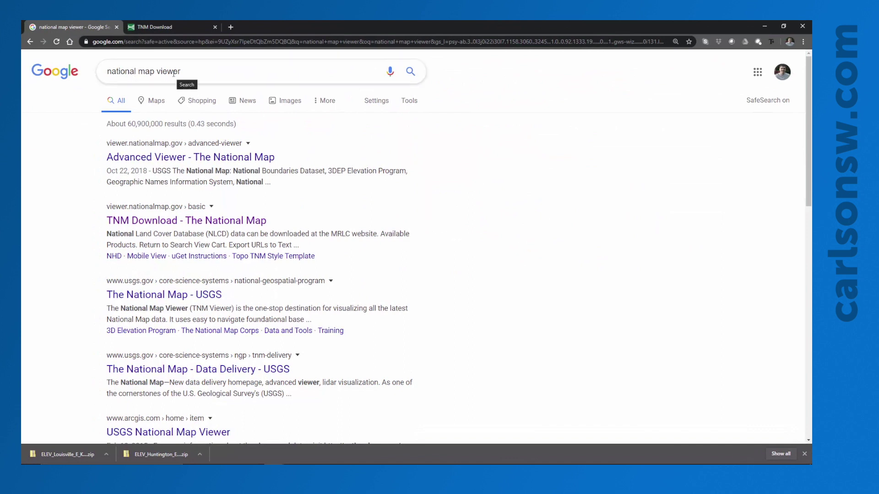
click(136, 221)
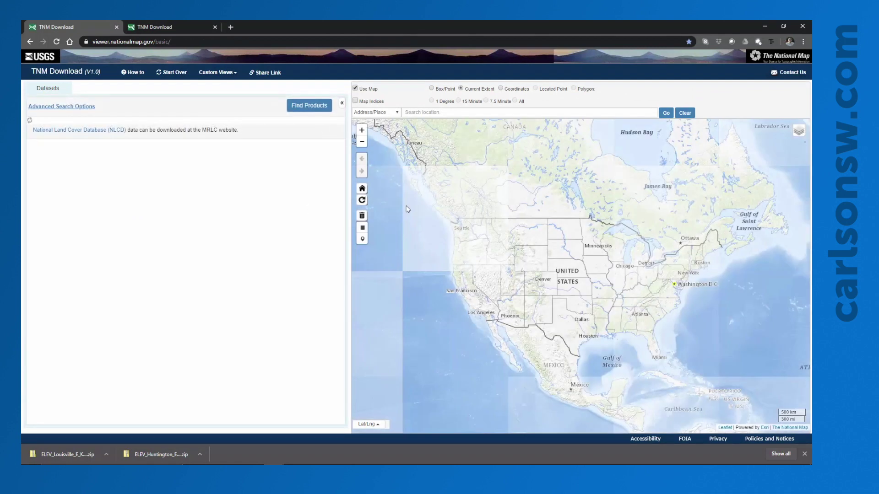
scroll(671, 293, up, 1)
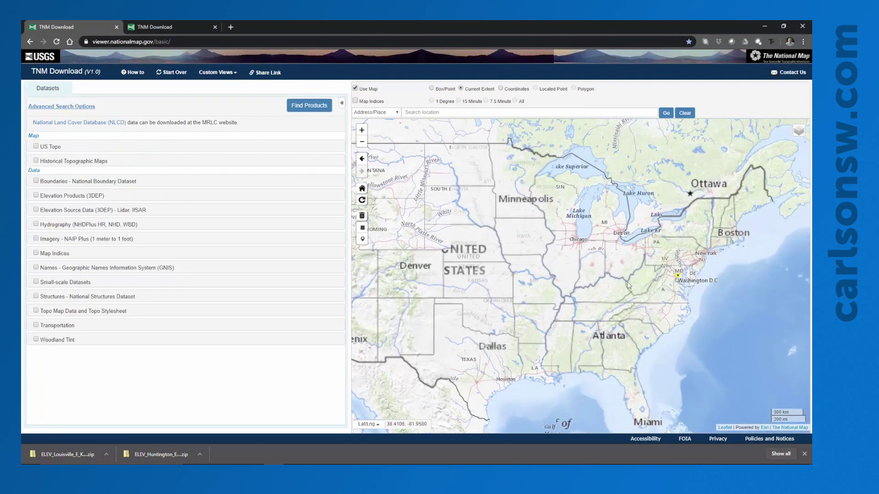
scroll(628, 285, up, 3)
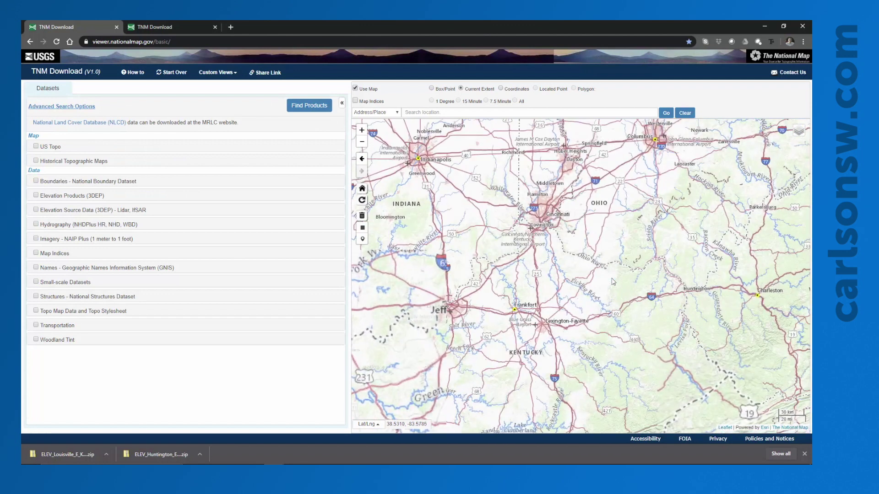
scroll(603, 276, up, 2)
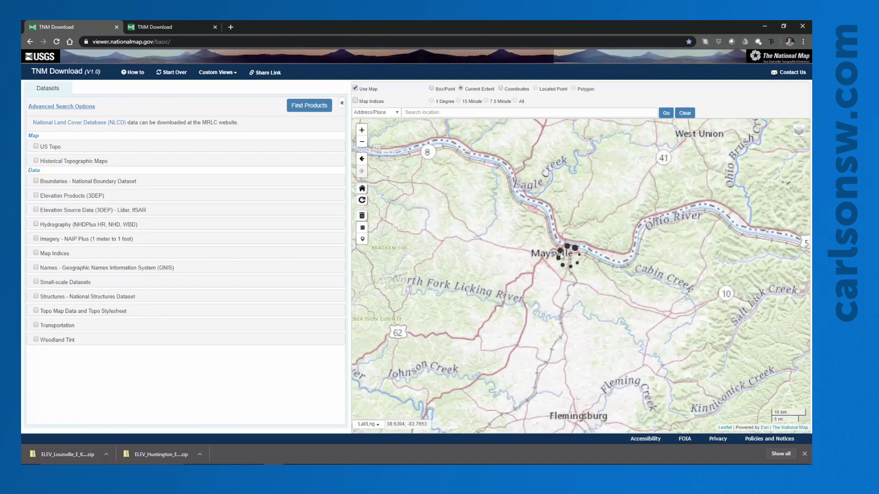
scroll(560, 255, up, 1)
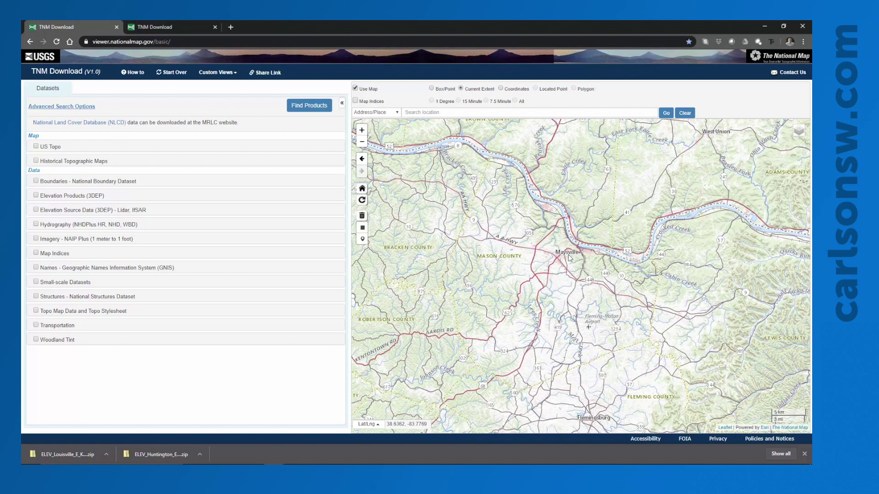
Find Elevation Products (3DEP) for the map extent, with 1/3 arc-second DEM deselected and Contours (1:24,000-scale) selected
click(36, 195)
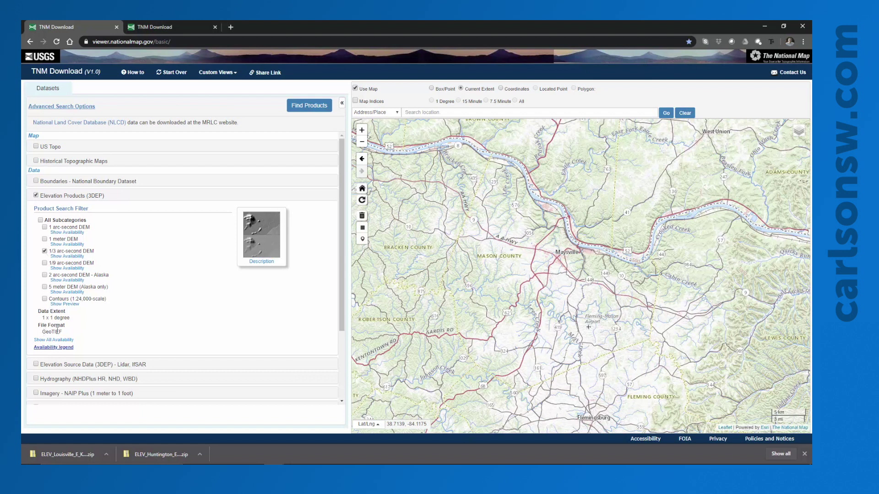
click(44, 251)
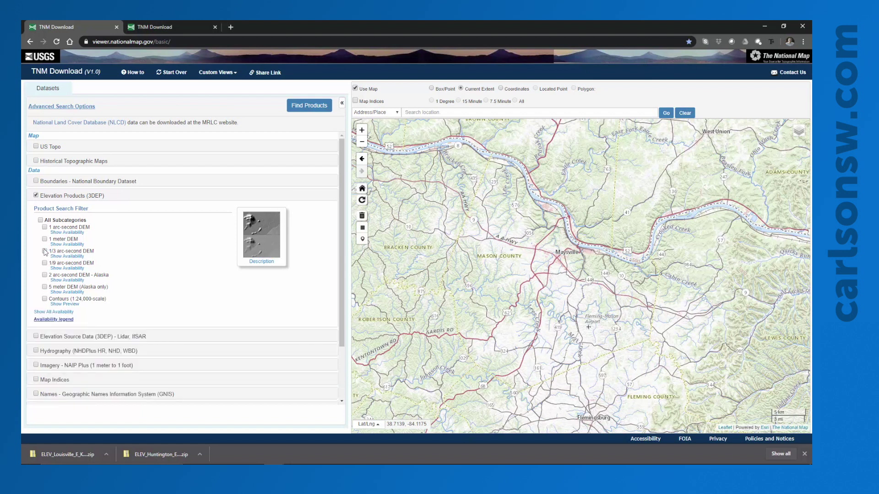
click(44, 299)
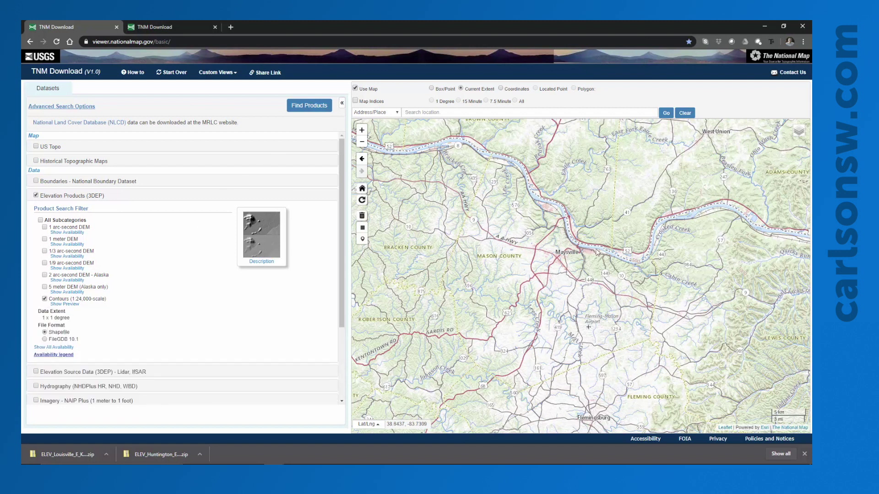
click(301, 107)
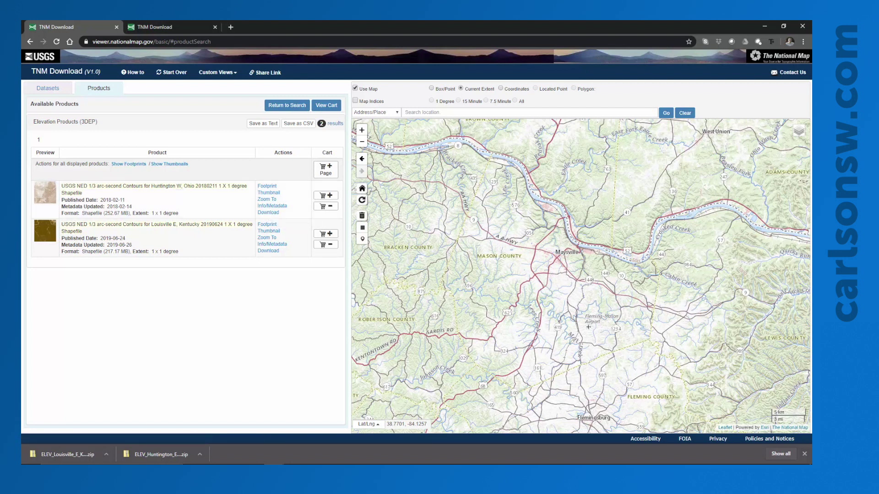
Switch to File Explorer and extract ELEV_Huntington_W_OH_1X1_Shape.zip within the Import USGS Topo folder
key(alt+Tab)
drag(57, 158, 464, 124)
click(430, 174)
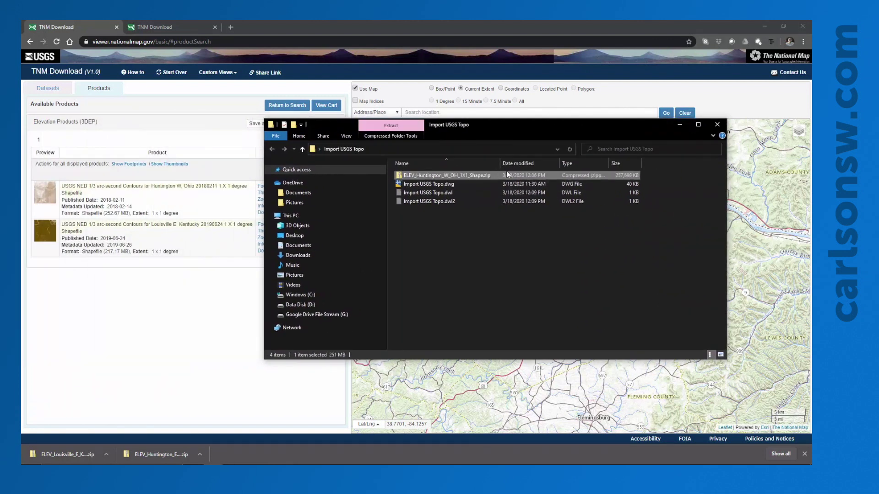
right_click(450, 175)
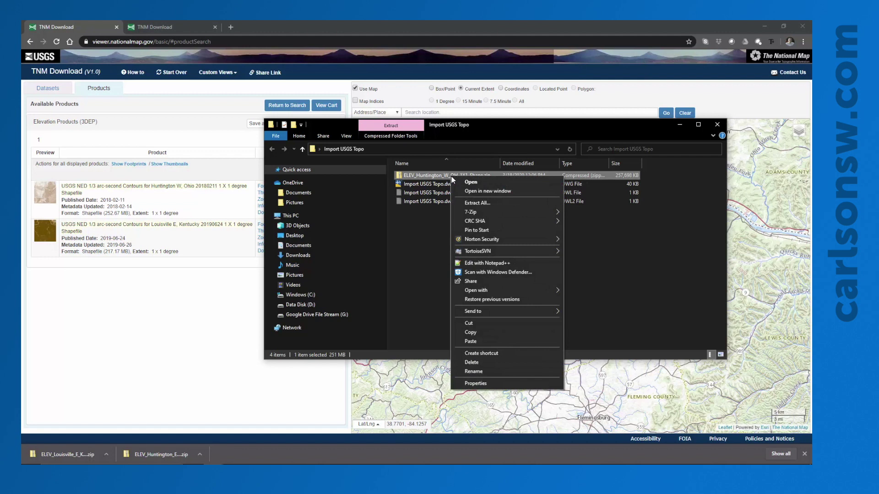
click(480, 205)
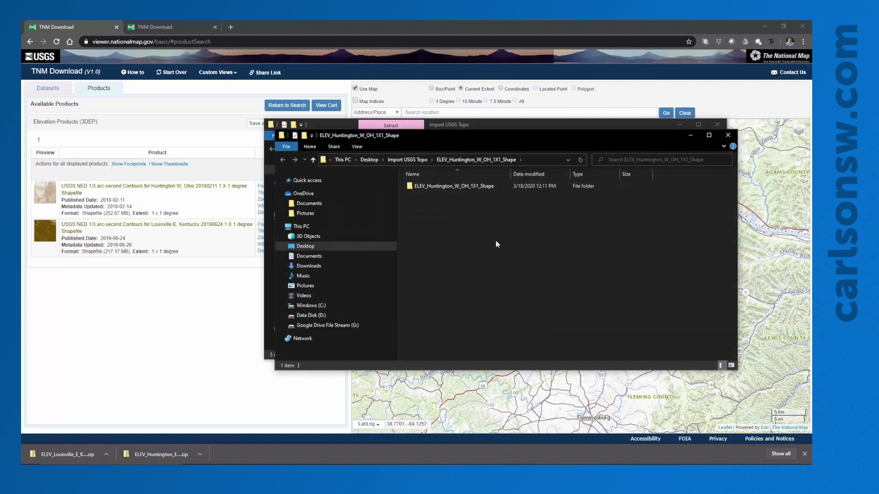
Open the extracted ELEV_Huntington_W_OH_1X1_Shape folder down to its Shape subfolder and locate Elev_Contour.shp
double_click(472, 190)
double_click(420, 187)
click(410, 221)
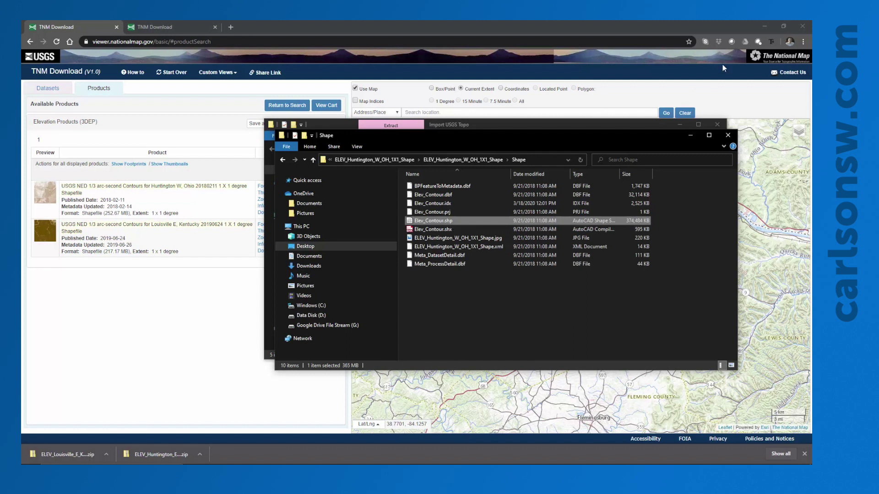
Return to Carlson GIS and set the drawing's State Plane 83 projection zone to KY North in Drawing Setup
click(680, 125)
click(692, 135)
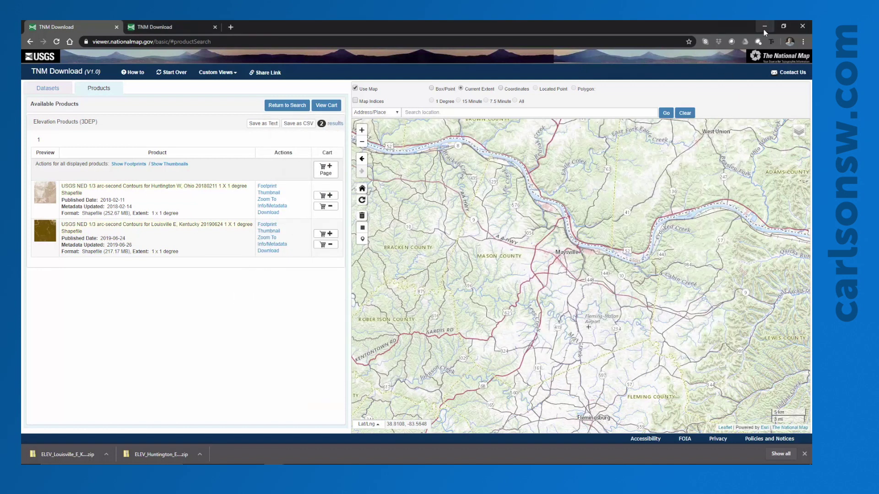
click(764, 27)
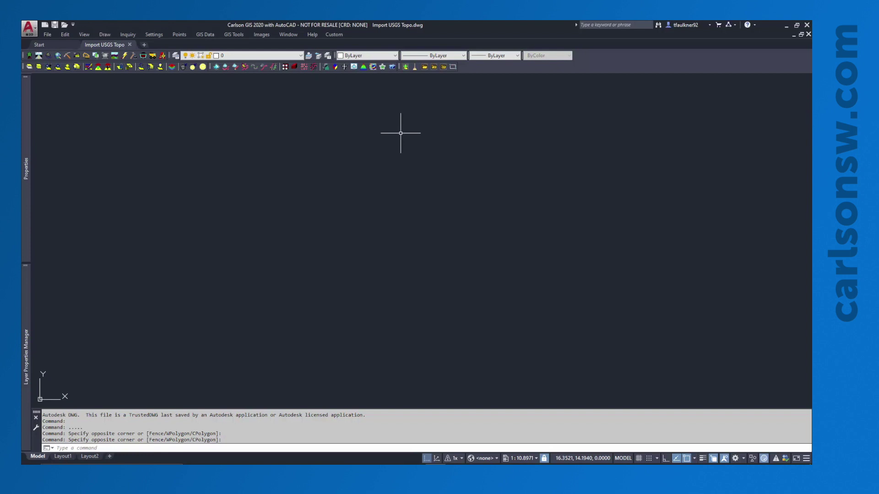
click(156, 35)
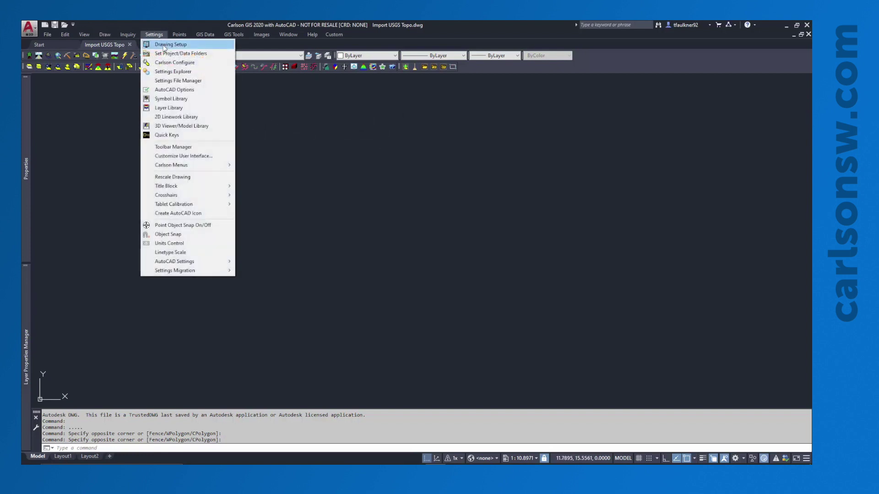
click(164, 45)
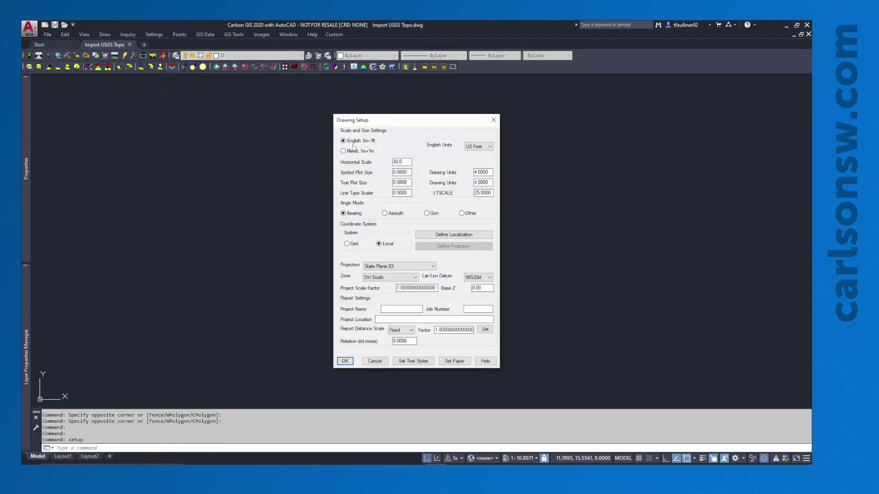
click(373, 267)
click(378, 283)
click(387, 279)
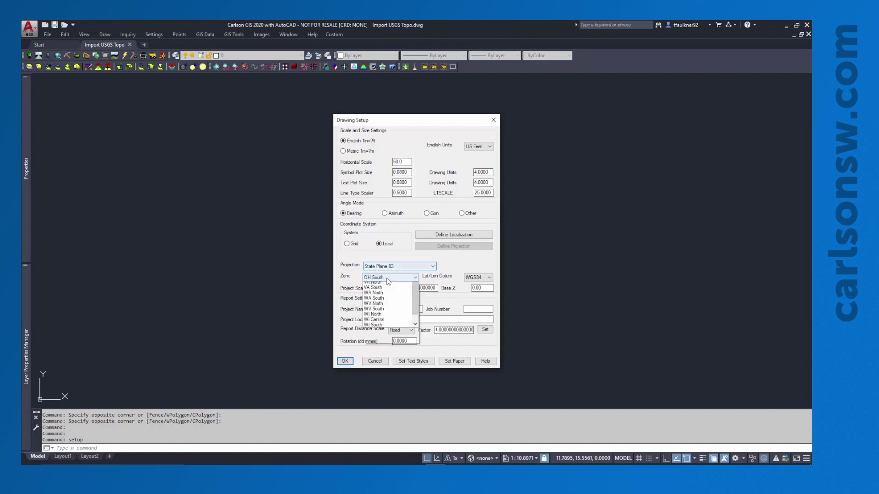
scroll(397, 293, up, 15)
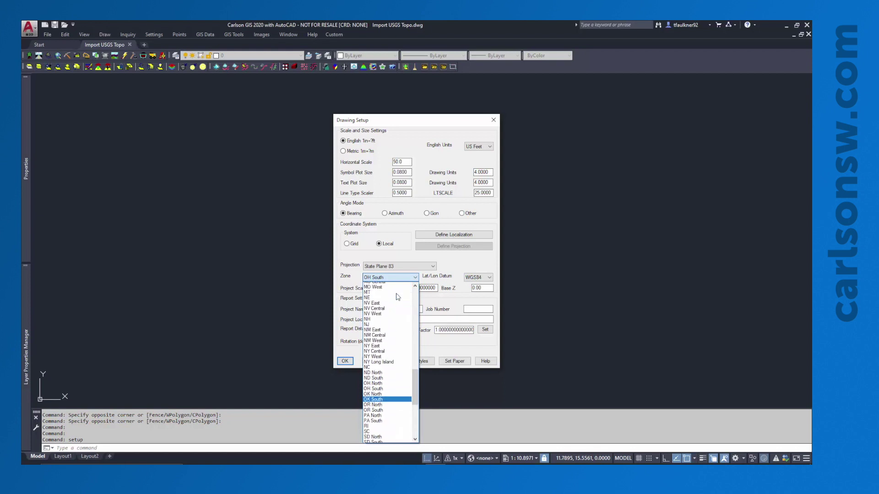
scroll(398, 296, up, 3)
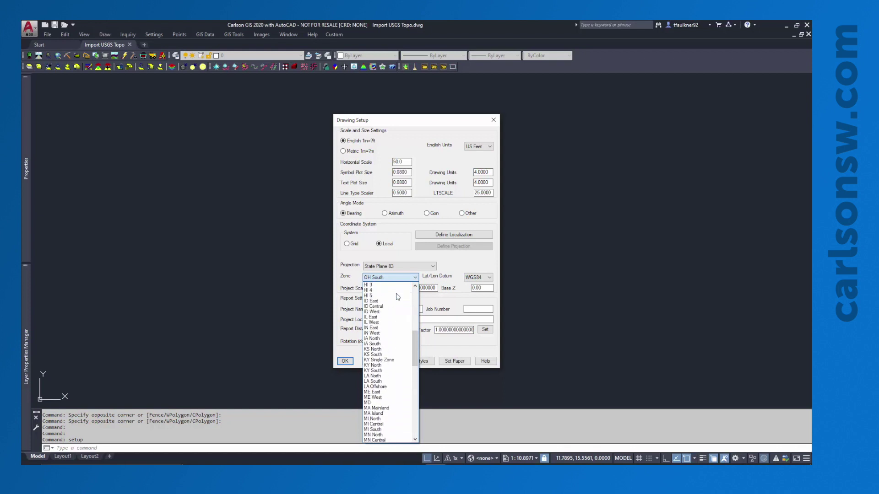
click(376, 365)
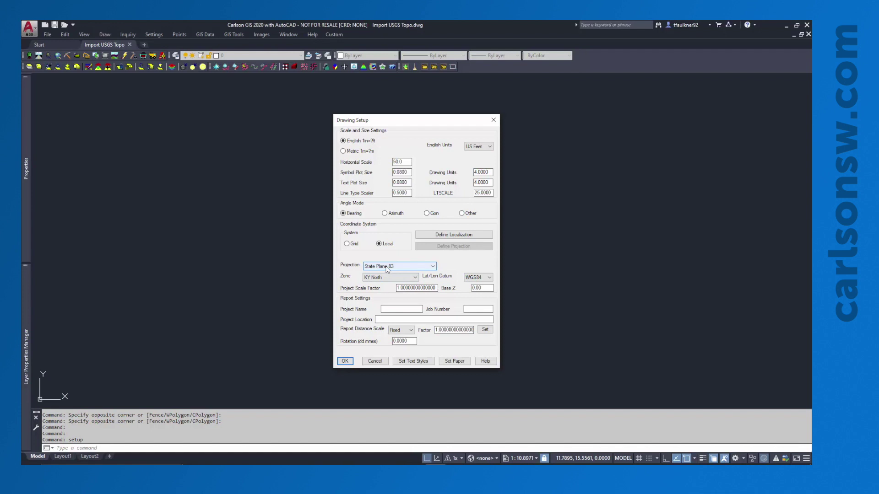
click(345, 362)
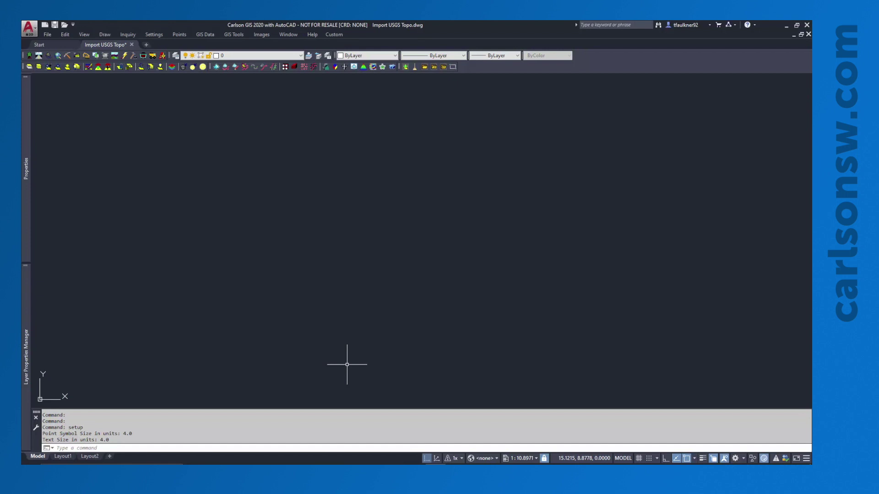
Load the GIS menu and create a new features file named GIS Features in C:\Desktop\Import USGS Topo through GIS Settings
click(59, 56)
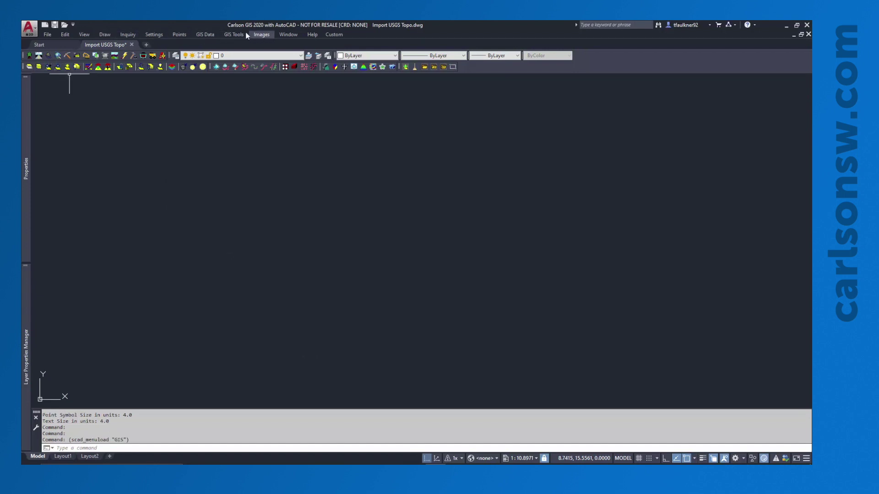
click(204, 35)
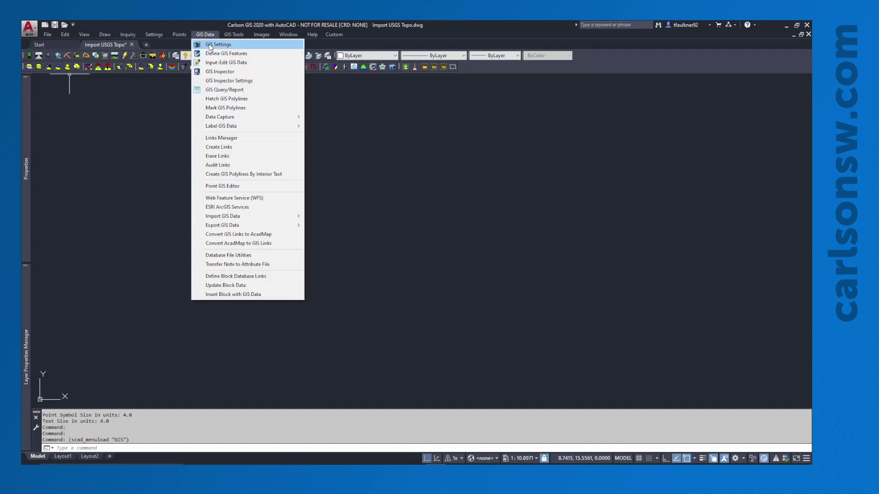
click(211, 46)
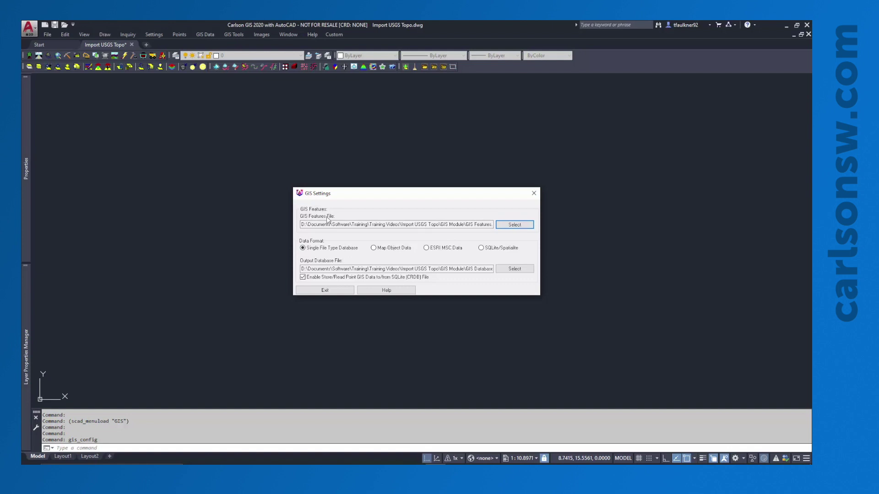
click(509, 229)
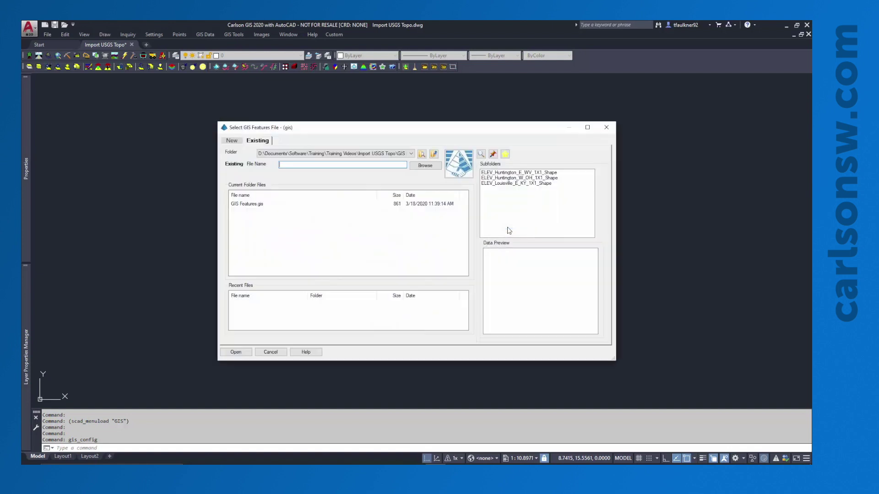
click(347, 155)
click(305, 162)
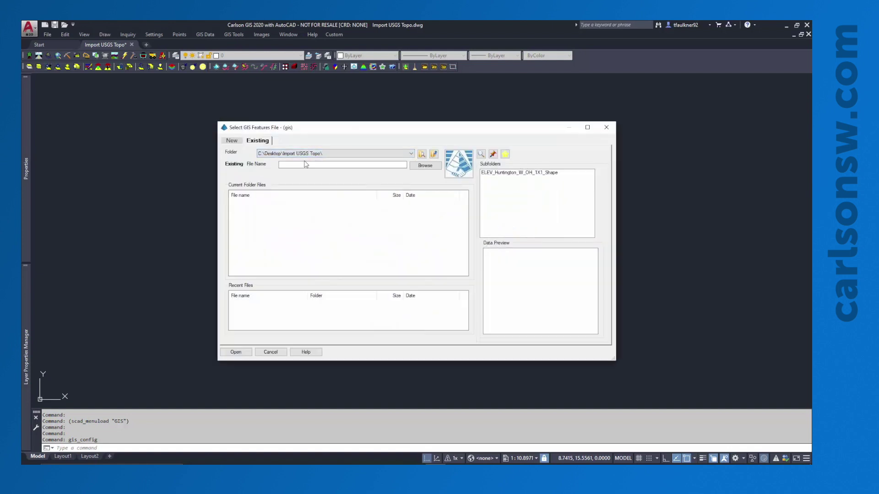
click(329, 164)
text(GIS Features)
click(239, 349)
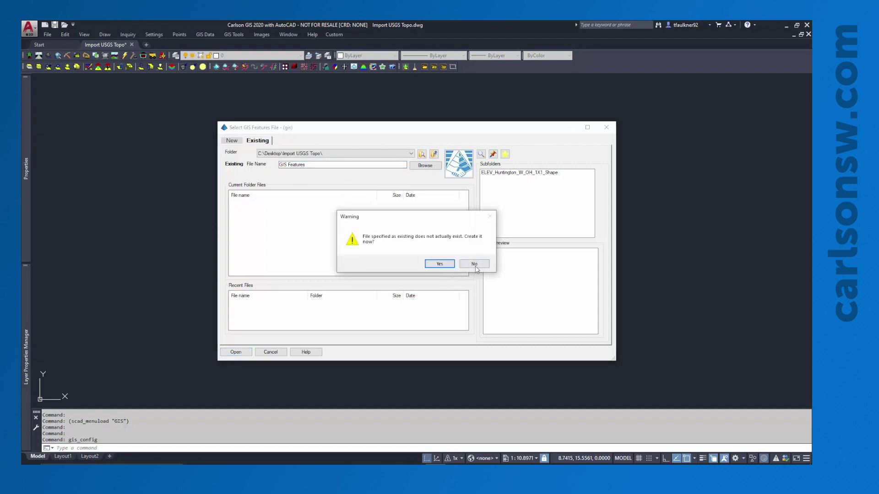
click(475, 264)
click(230, 140)
click(247, 352)
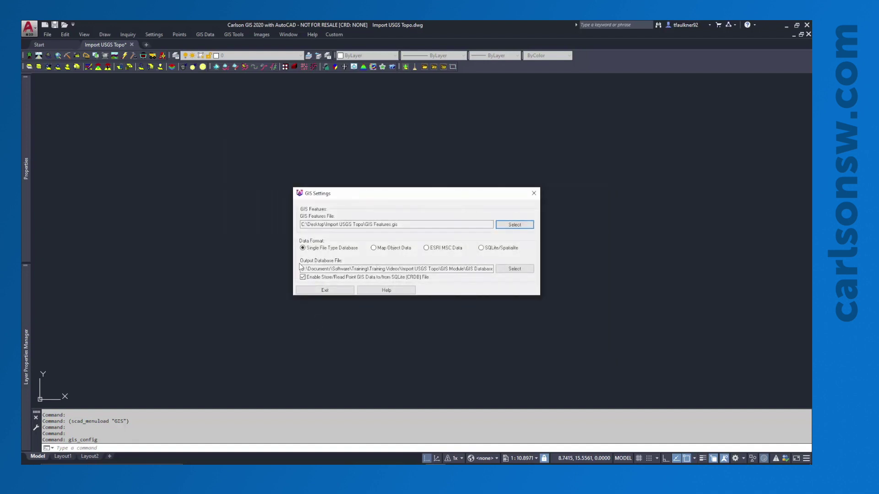
Create a new SQLite-format output database named GIS Database in C:\Desktop\Import USGS Topo and close GIS Settings
click(501, 273)
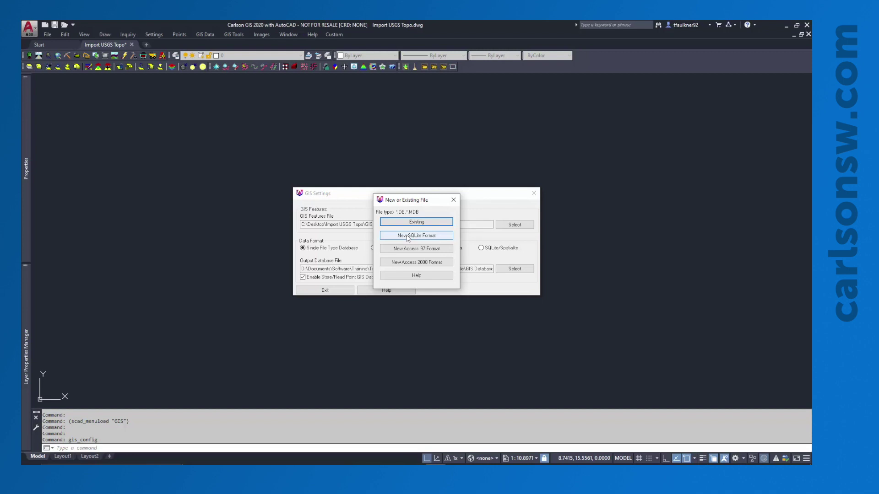
click(407, 236)
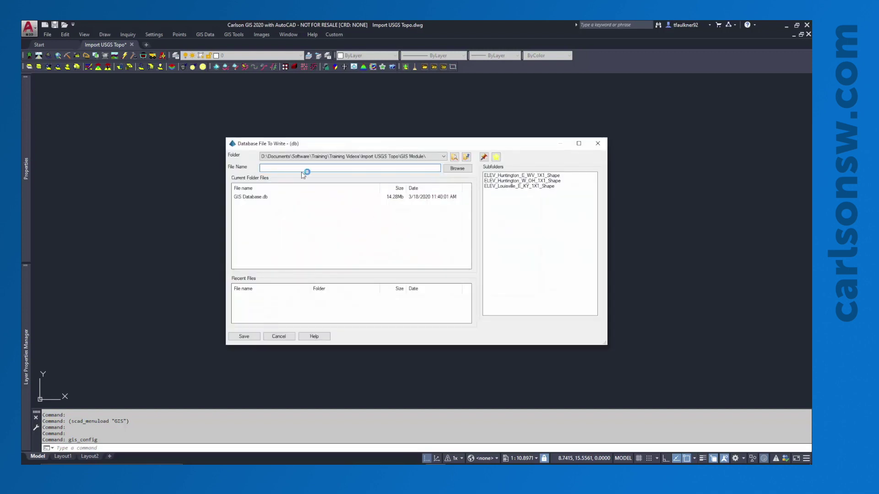
text(GIS Database)
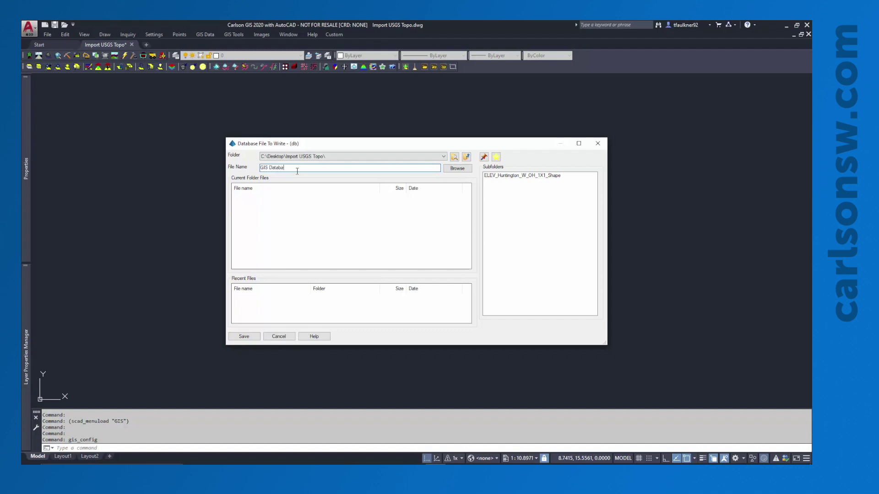
click(246, 337)
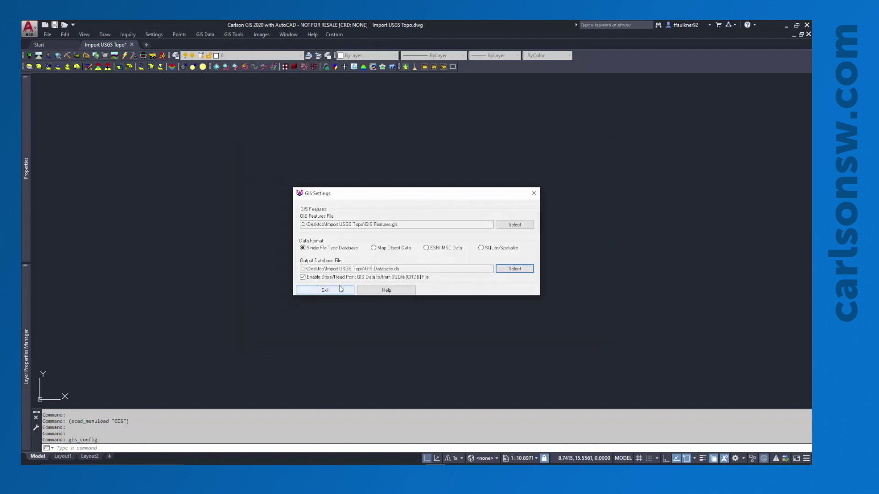
click(323, 290)
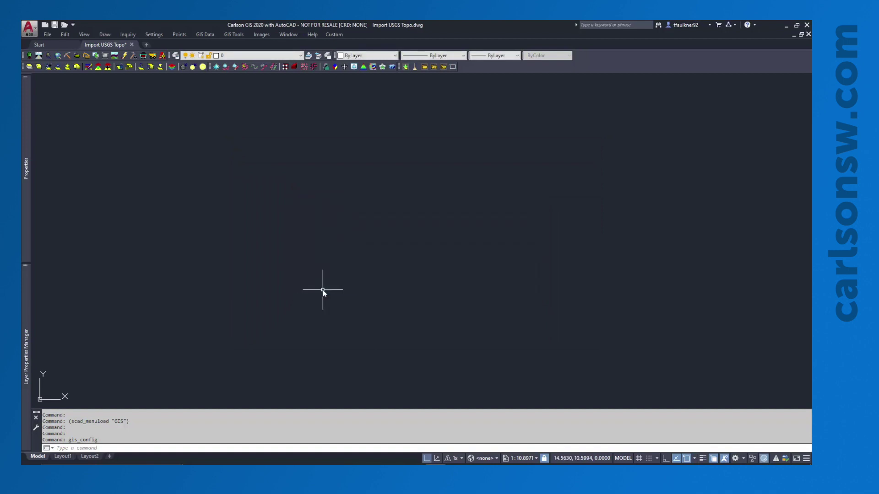
Start an ESRI SHP file import and choose Elev_Contour.shp from the ELEV_Huntington_W_OH_1X1_Shape subfolders as the source
click(205, 35)
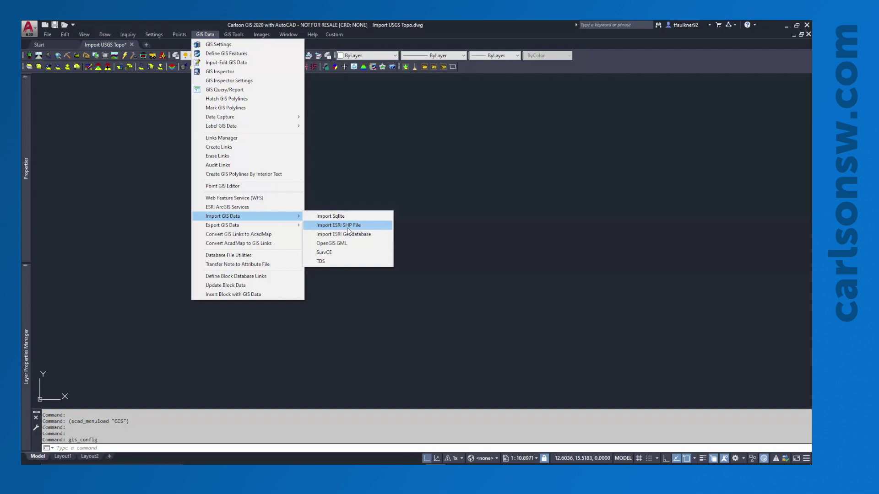
click(348, 229)
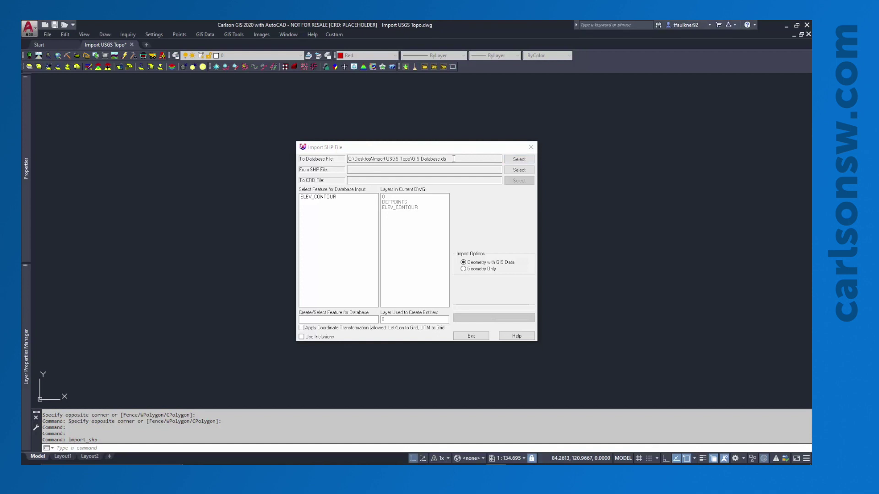
click(520, 172)
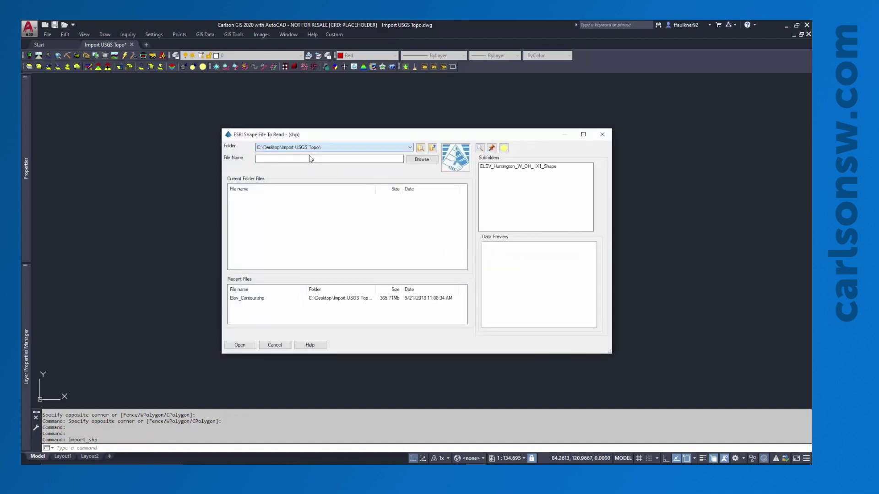
double_click(507, 167)
double_click(507, 167)
double_click(507, 168)
click(233, 199)
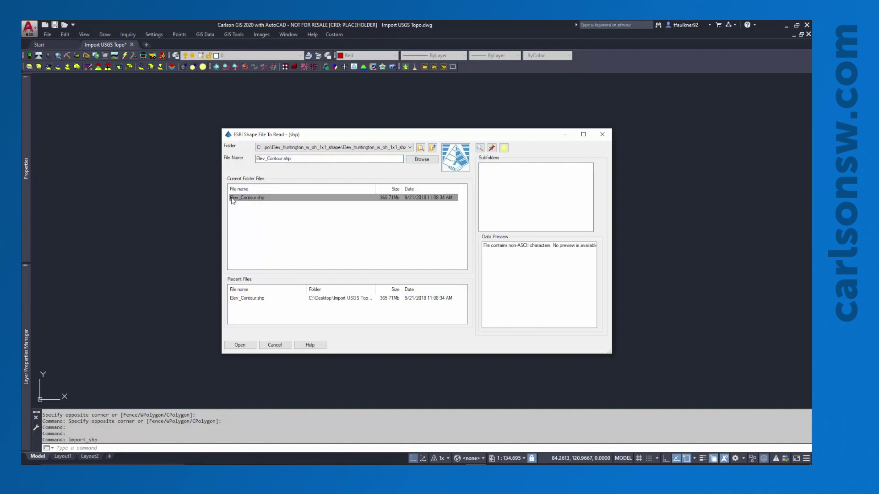
click(236, 344)
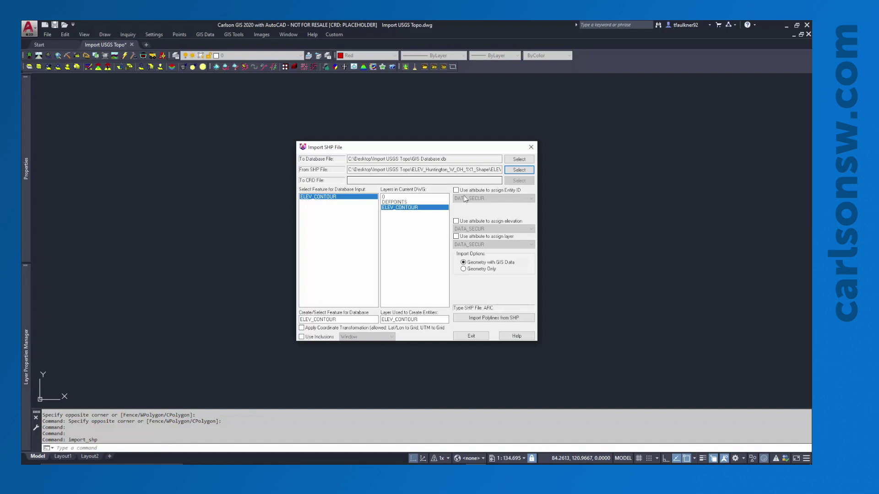
Assign elevations from the CONTOURELE attribute, set the import to Geometry Only, and import the polylines from the SHP file
click(470, 222)
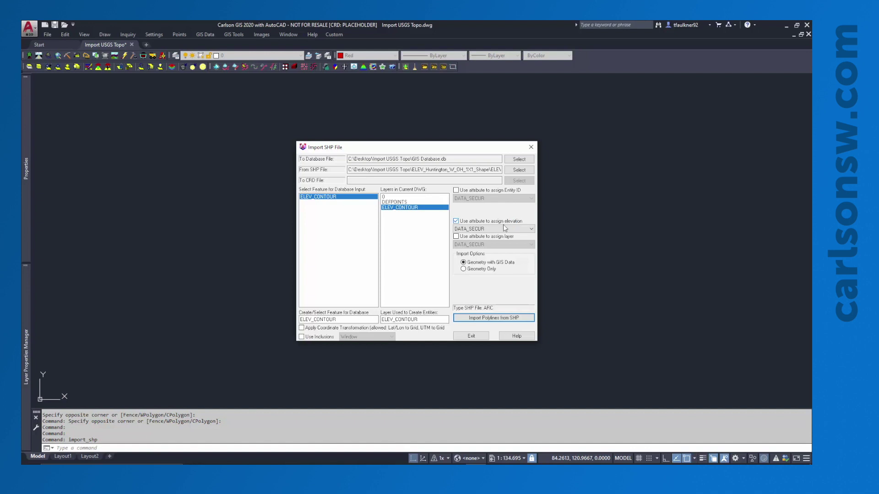
click(472, 229)
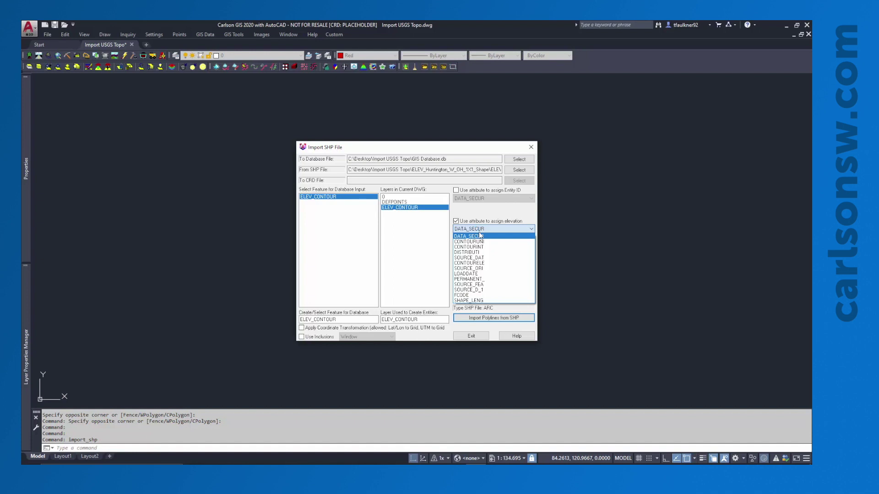
click(476, 264)
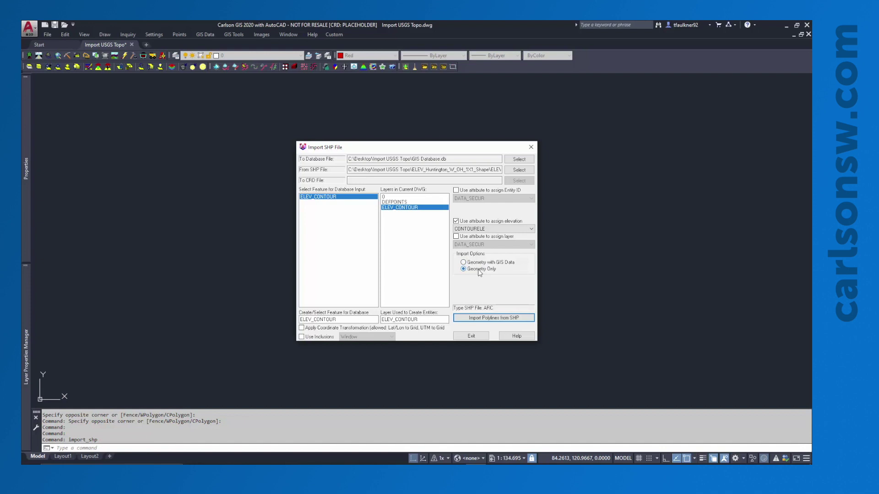
click(499, 229)
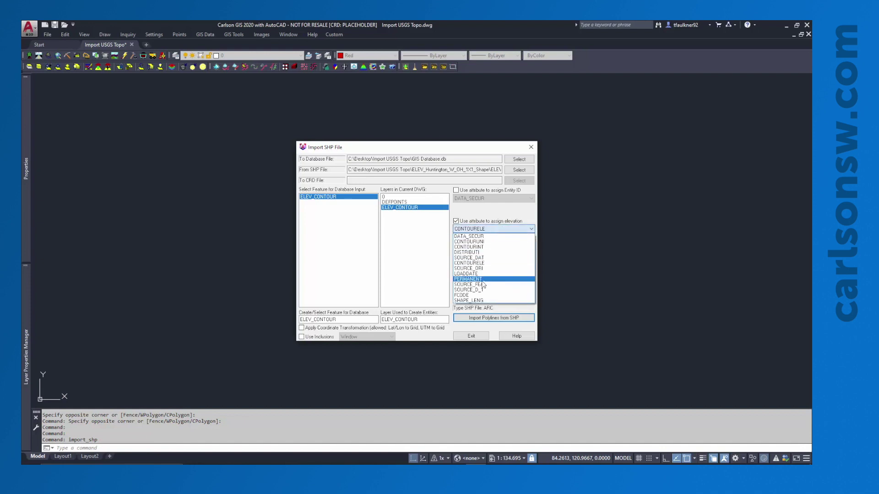
click(483, 212)
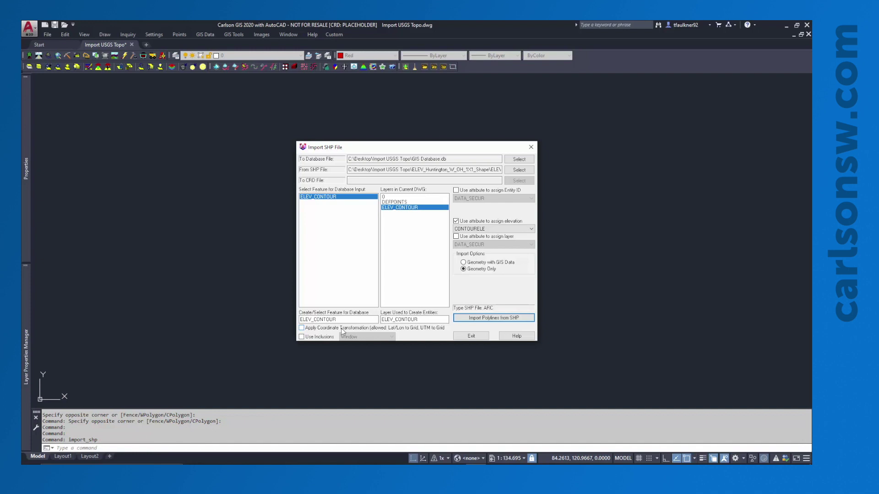
click(471, 319)
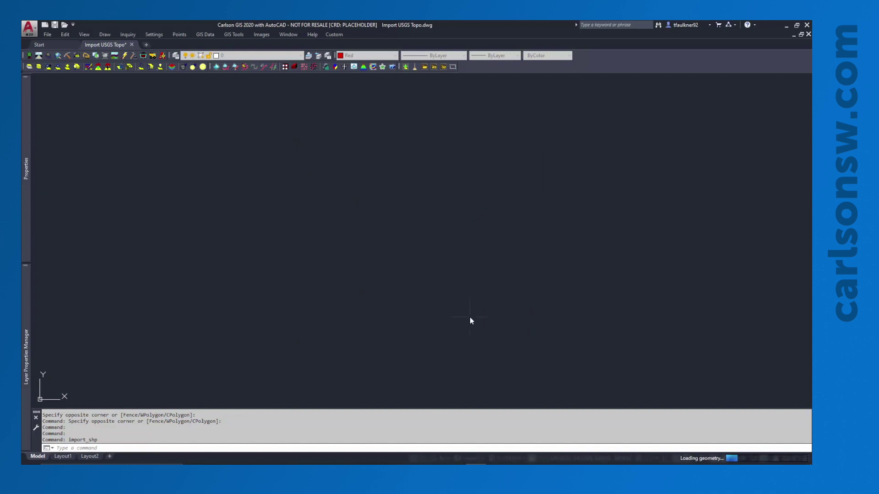
Zoom to the drawing extents and examine the imported contour polylines up close and across the whole quadrangle
text(ze)
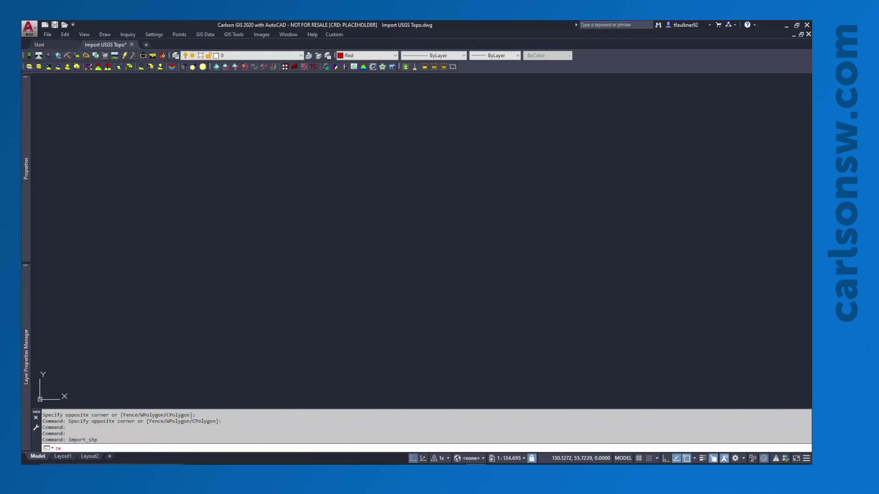
key(Return)
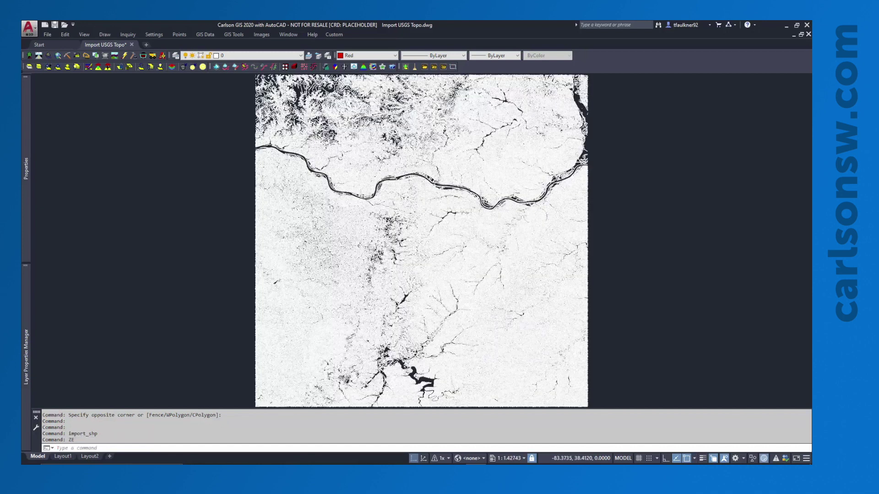
scroll(430, 258, up, 10)
scroll(396, 242, up, 8)
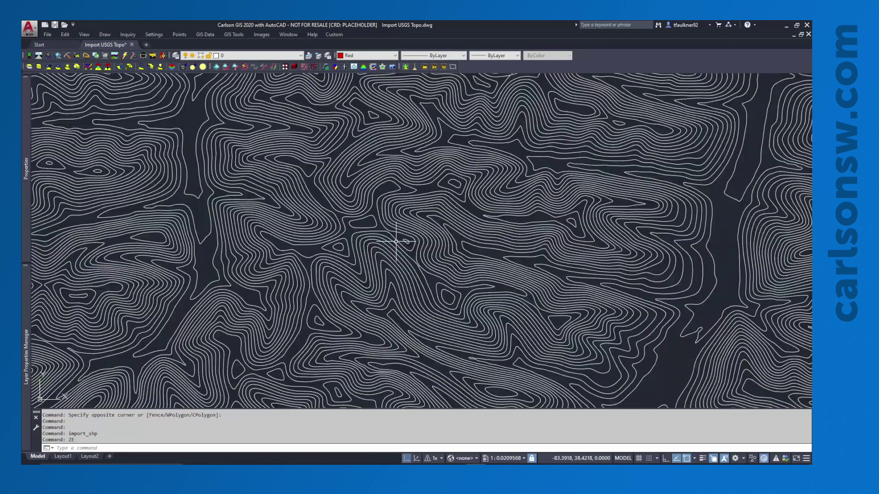
click(396, 243)
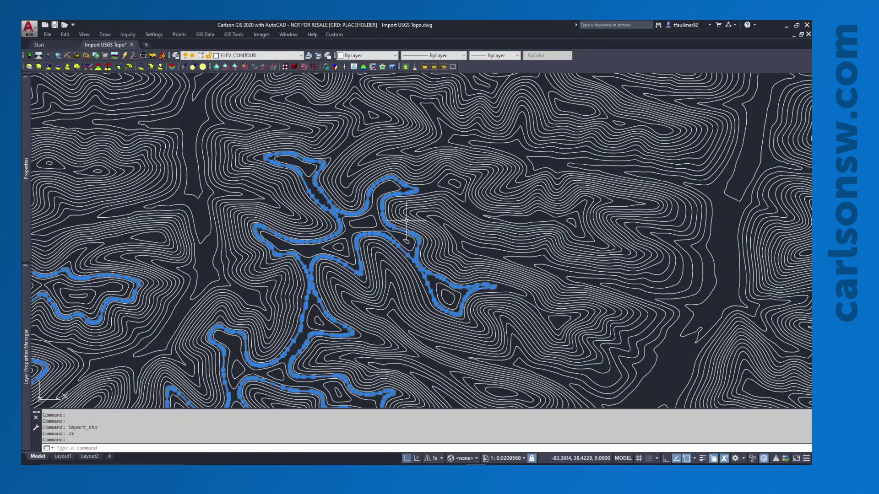
middle_drag(424, 263, 460, 204)
scroll(449, 249, down, 12)
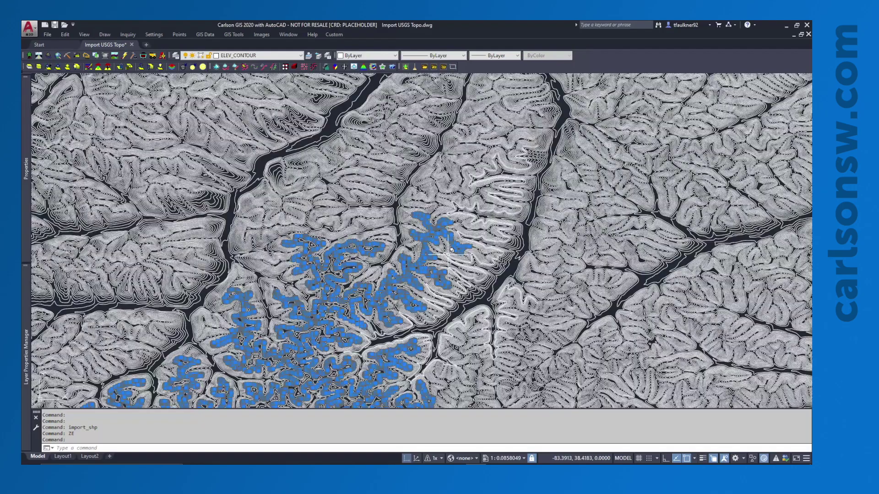
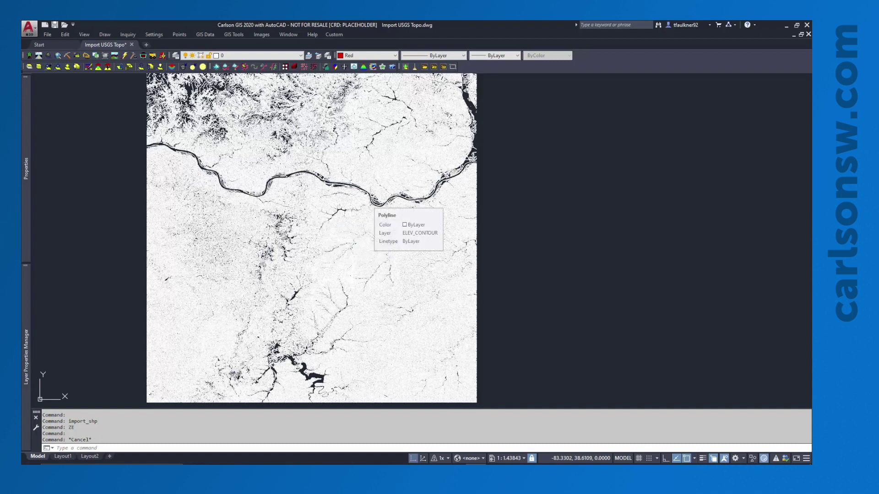
scroll(369, 199, up, 4)
scroll(348, 215, down, 4)
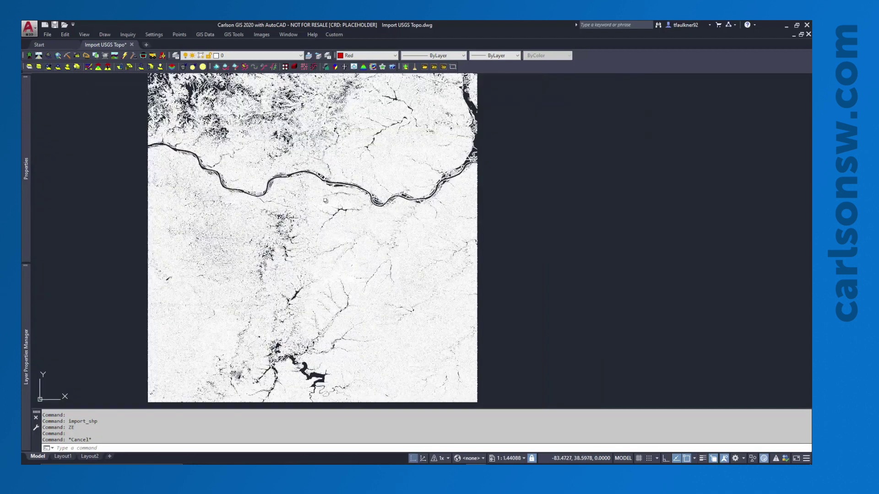
middle_drag(326, 209, 342, 223)
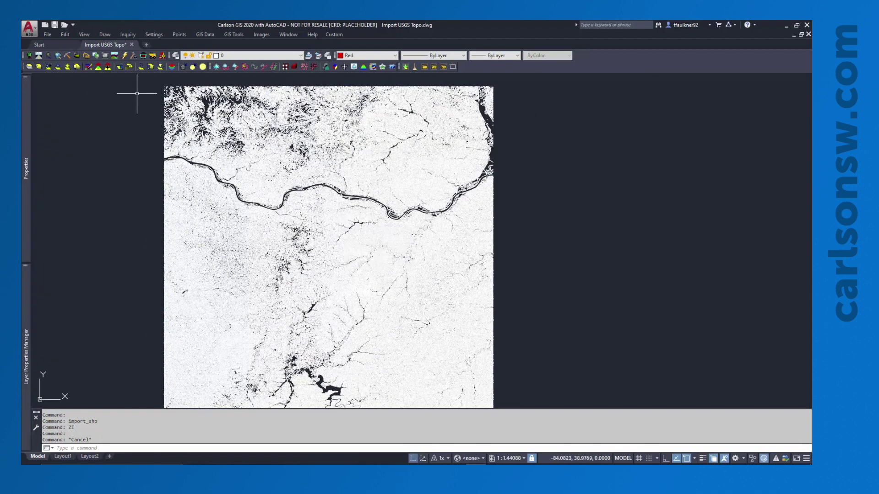
Draw a rectangle around the area of interest, enclosing the river bend in the upper-left part of the contour map
click(106, 35)
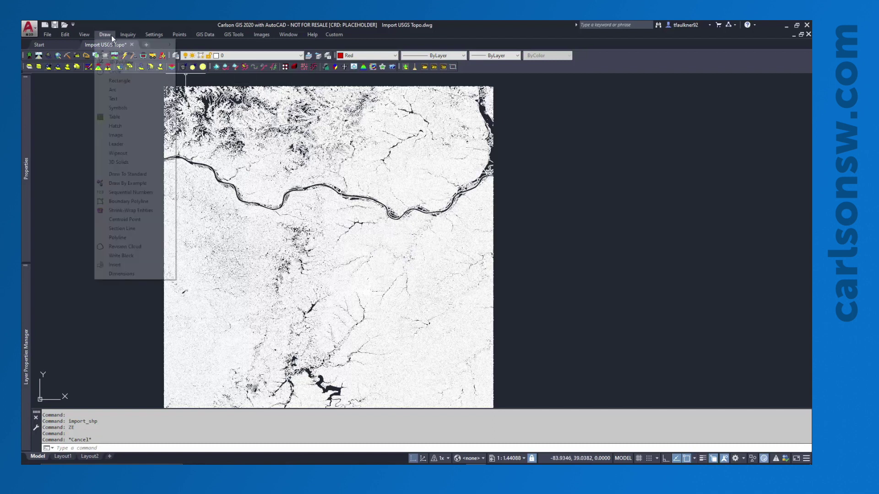
click(112, 81)
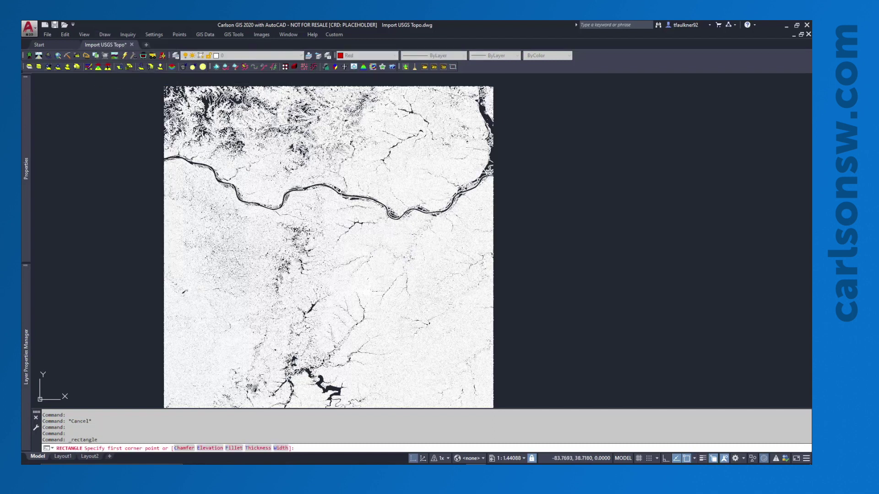
click(222, 168)
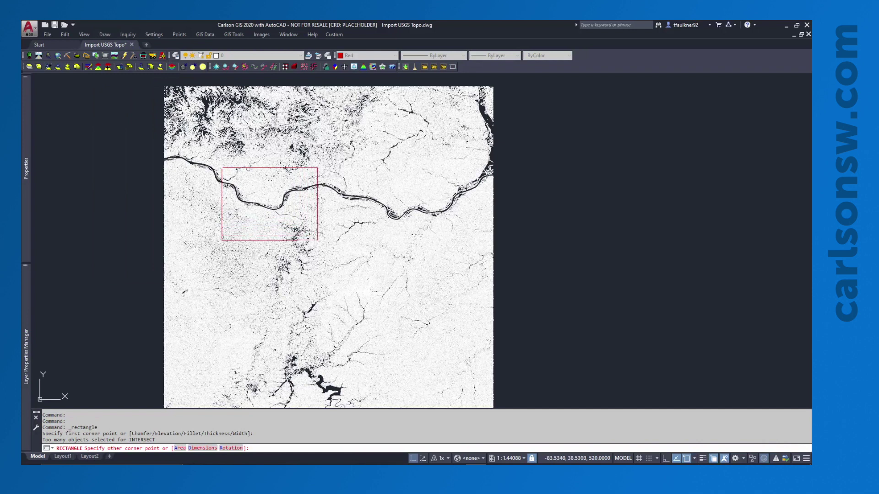
click(318, 241)
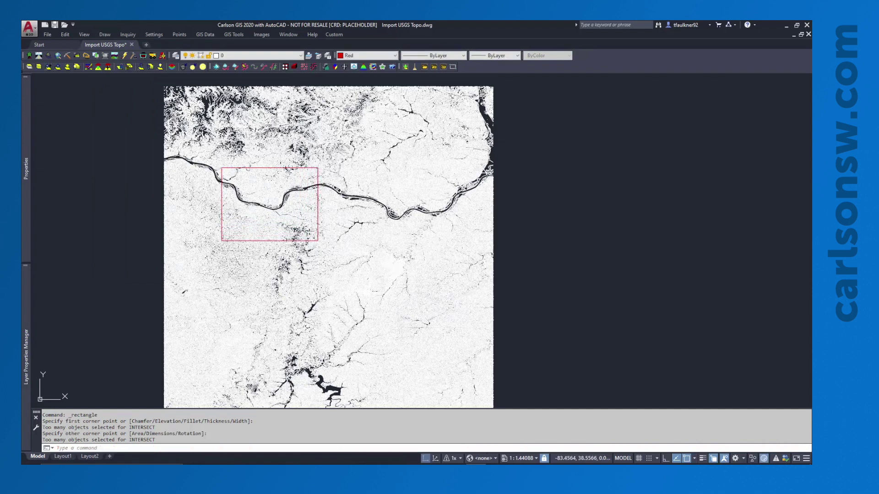
Erase by closed polyline using the red rectangle as perimeter, with automatic entity selection and Erase Outside for all entity types
click(65, 34)
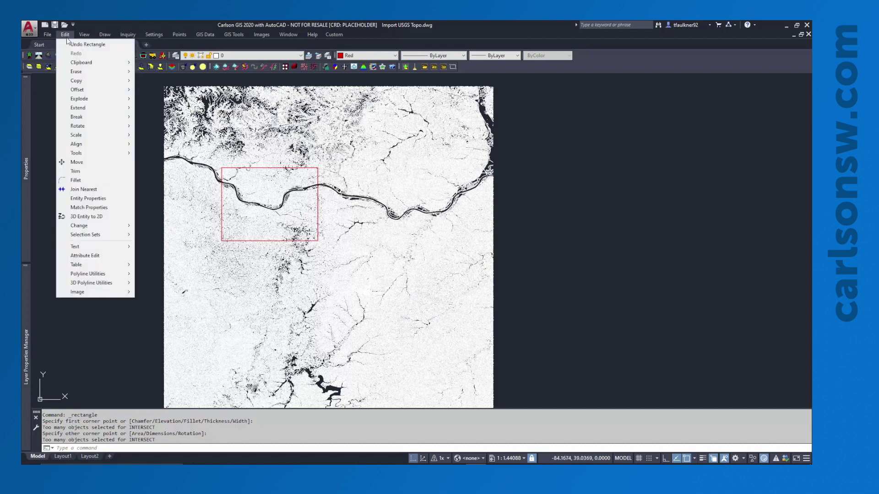
mouse_move(93, 74)
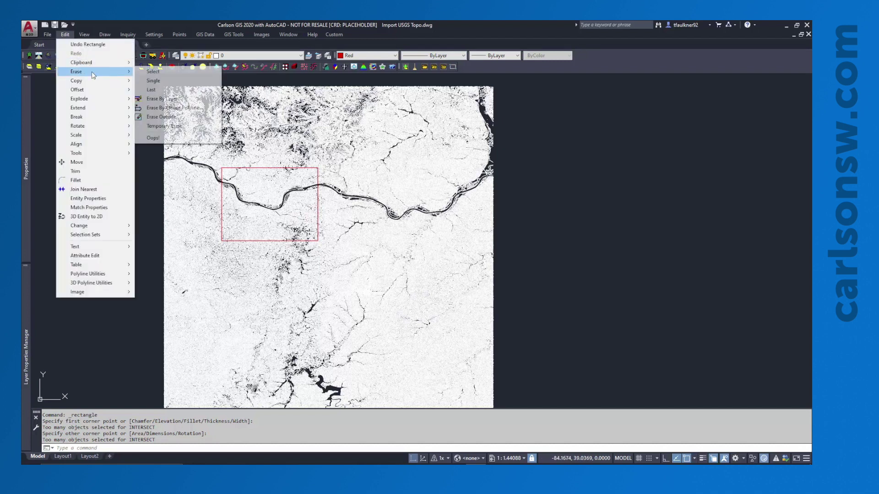
click(176, 102)
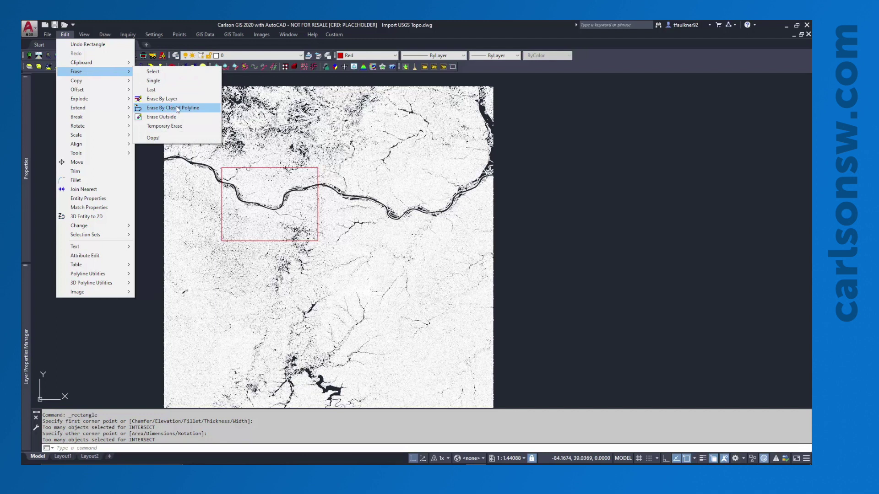
click(178, 109)
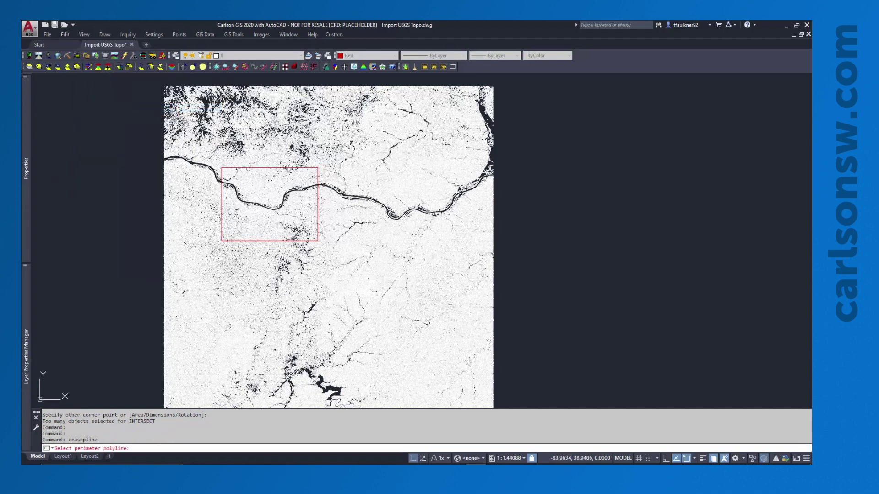
scroll(235, 166, up, 15)
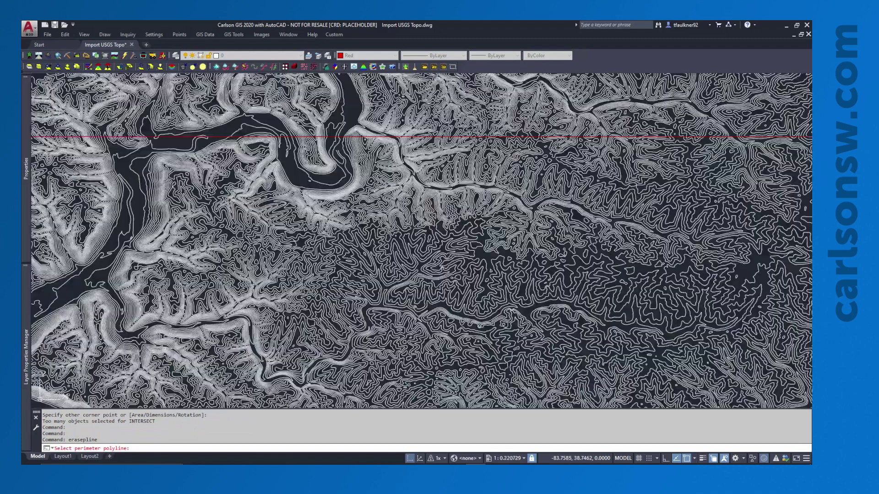
click(211, 116)
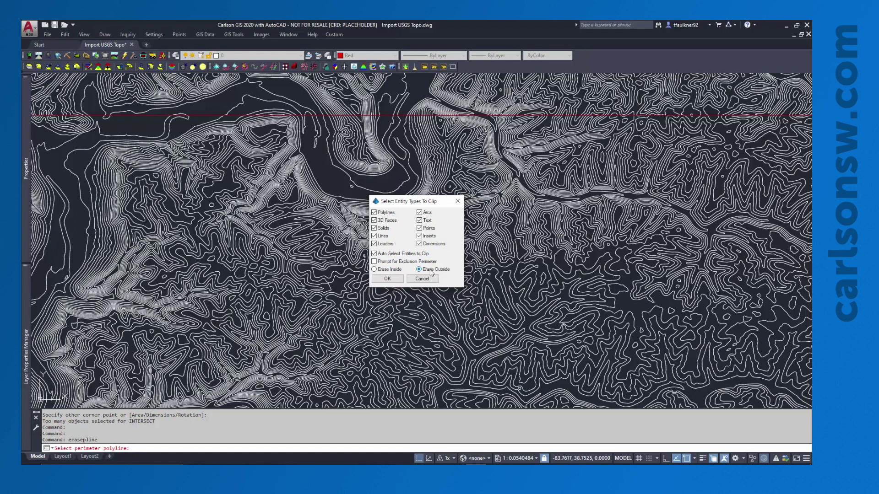
click(387, 279)
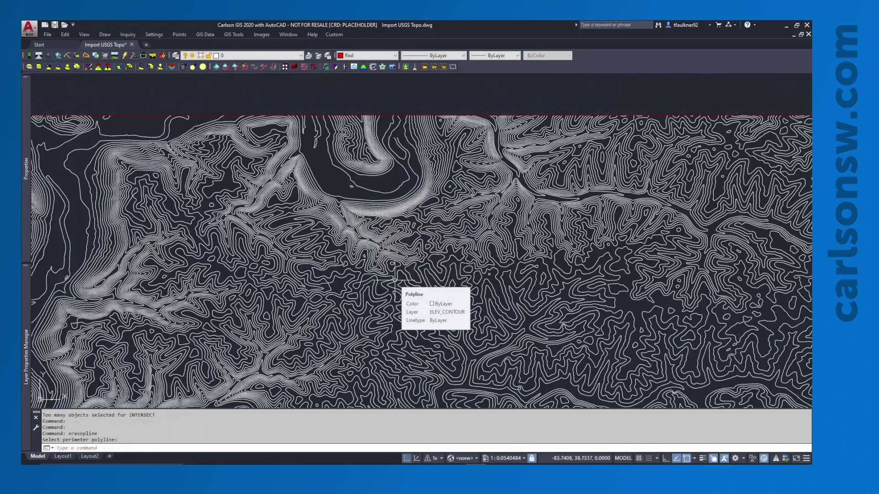
Delete the stray contour fragments remaining around the clipped rectangle and zoom to the drawing extents
scroll(394, 279, down, 10)
scroll(425, 278, down, 2)
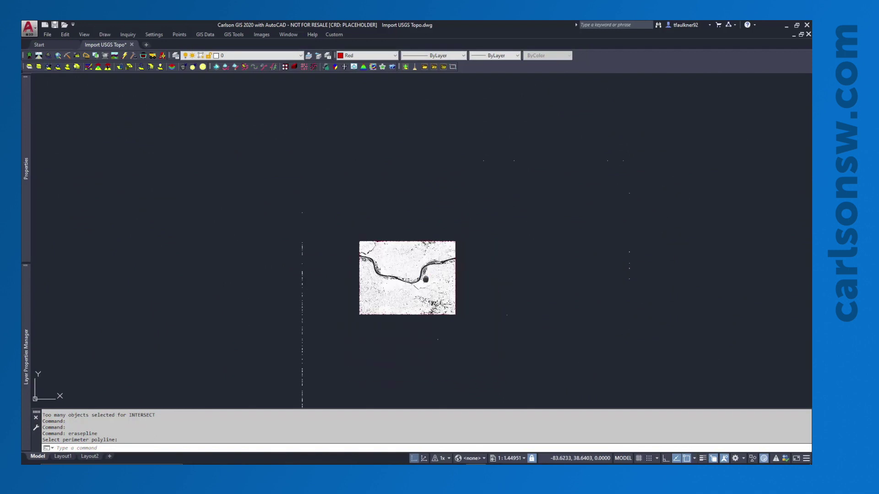
scroll(372, 239, down, 2)
click(321, 219)
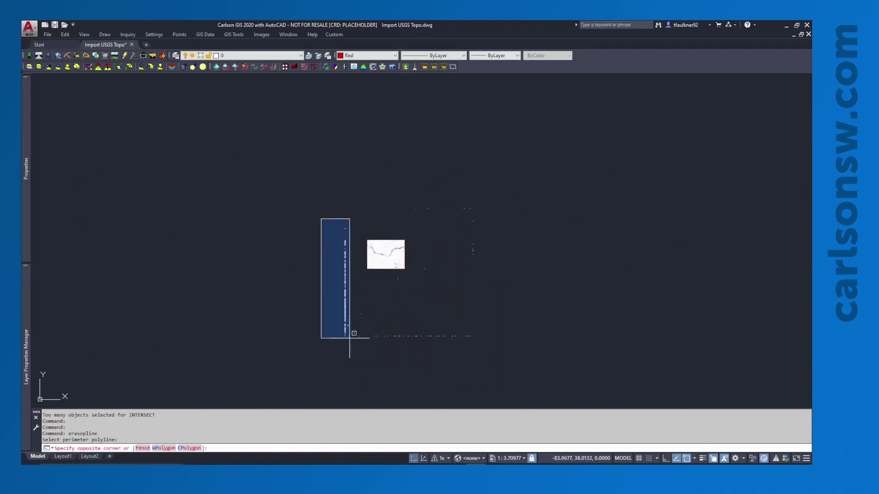
click(350, 338)
click(319, 348)
click(562, 273)
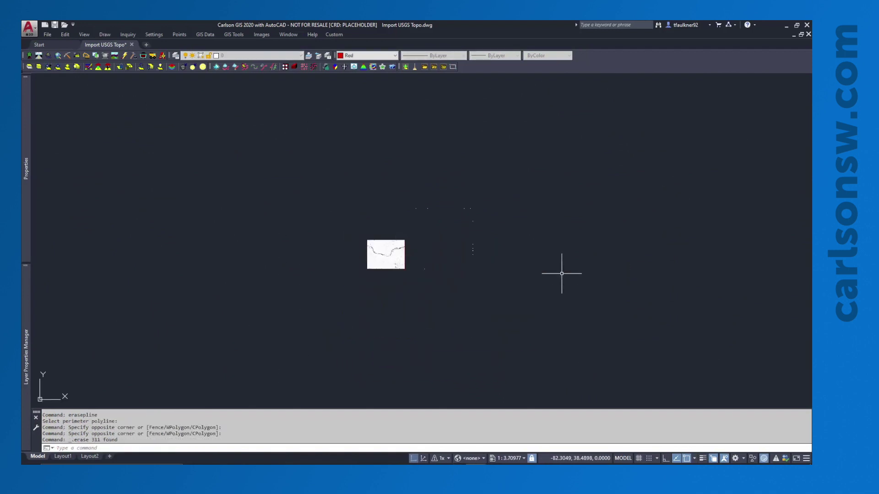
click(415, 288)
click(584, 188)
key(Delete)
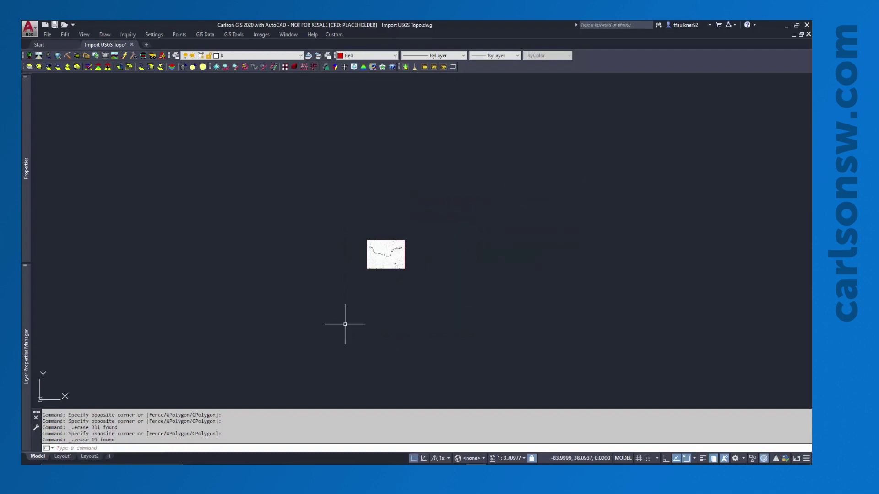
middle_click(372, 245)
middle_click(372, 245)
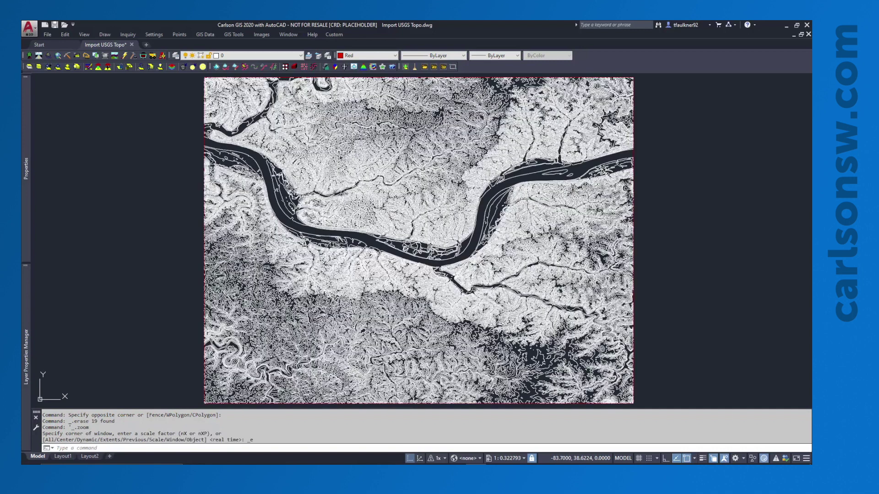
Set Placeholder.crd in the Import USGS Topo folder as a new coordinate file, replacing the existing file
mouse_move(320, 219)
click(185, 37)
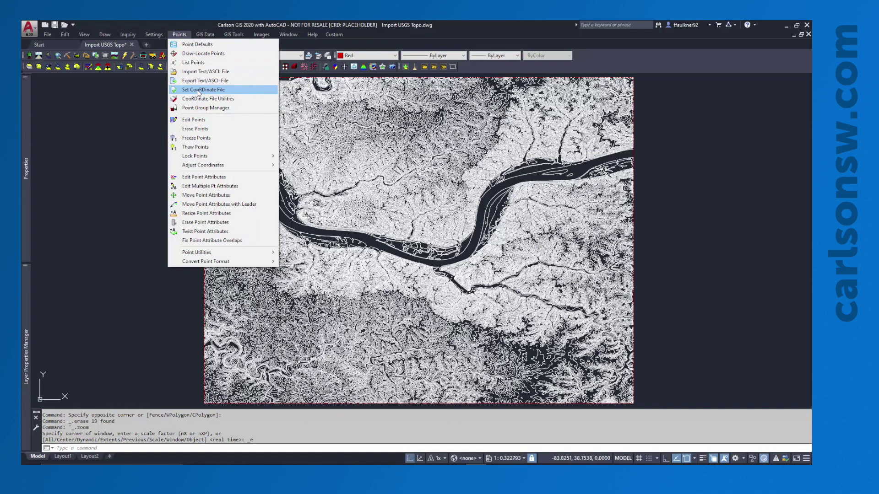
click(198, 90)
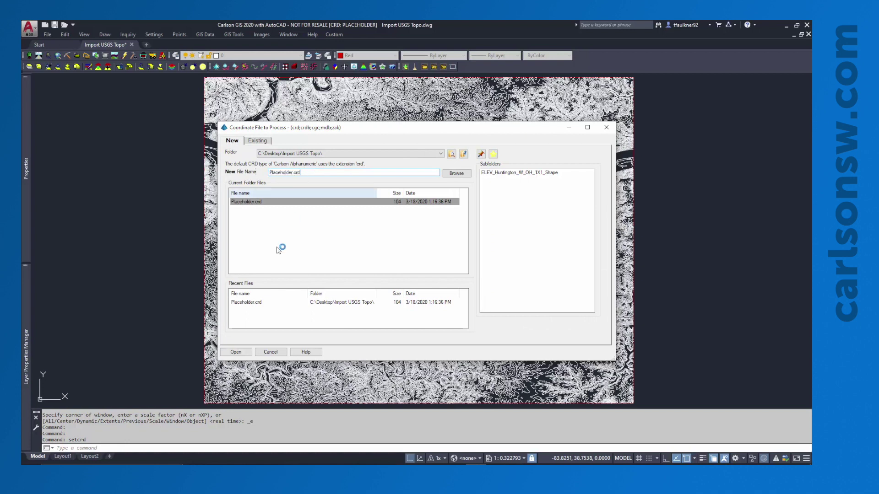
click(238, 352)
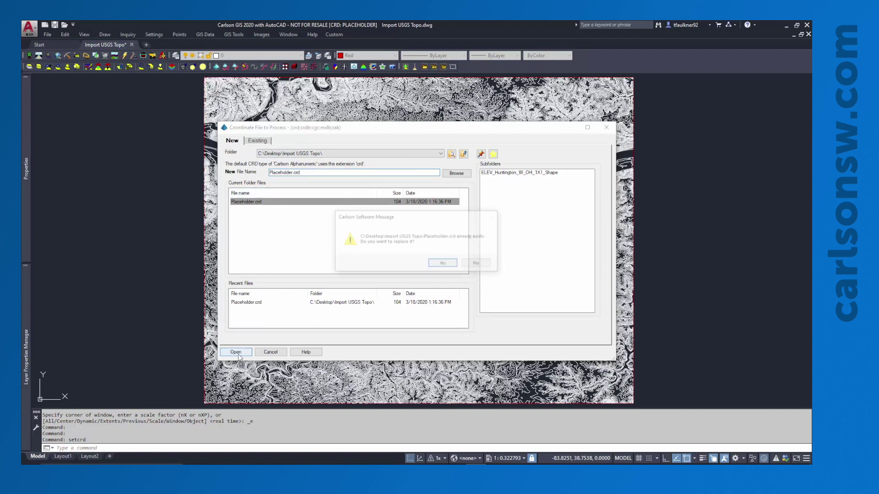
click(444, 264)
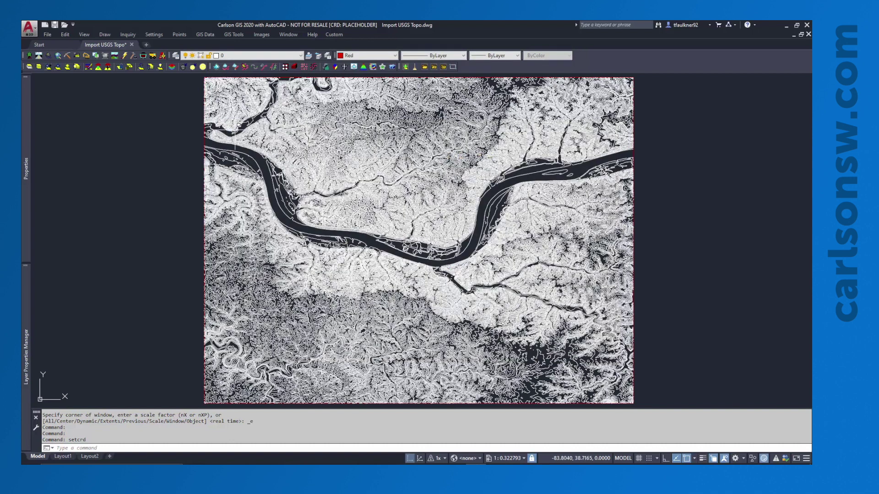
Start a Coordinate Transformation of type Lat/Lon to Grid with screen entities as the input
click(180, 35)
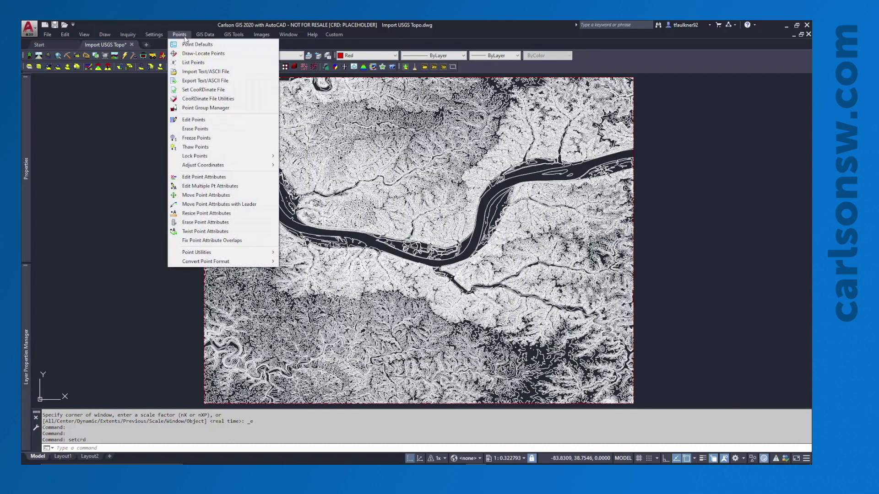
mouse_move(215, 165)
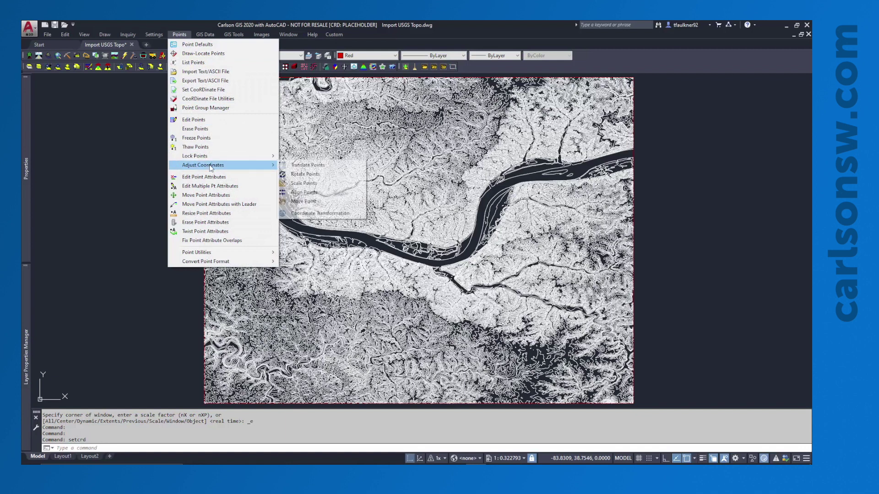
click(313, 213)
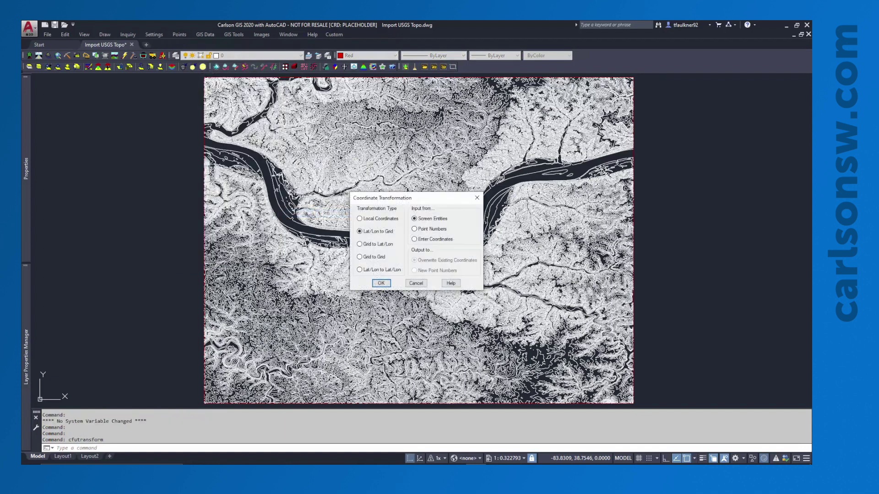
click(360, 232)
click(382, 284)
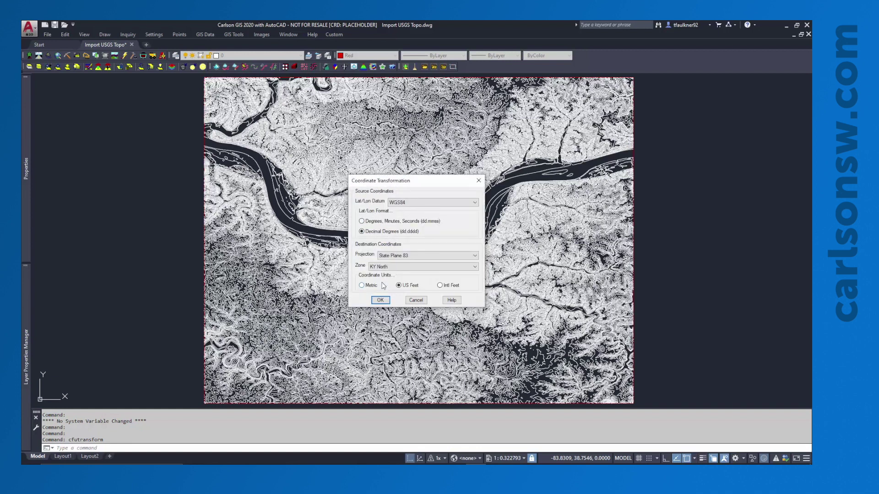
Accept WGS84 in decimal degrees as source and State Plane 83, zone KY North, in US Feet as destination for the transformation
click(410, 205)
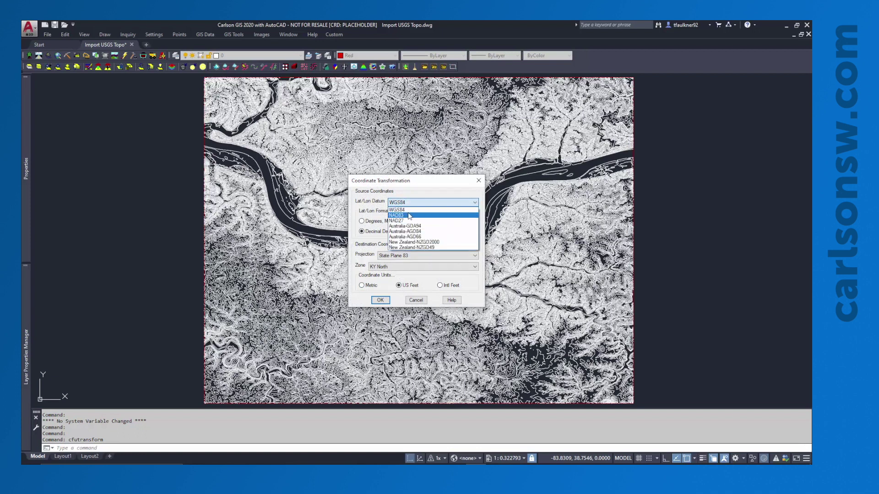
click(408, 212)
click(407, 203)
click(403, 207)
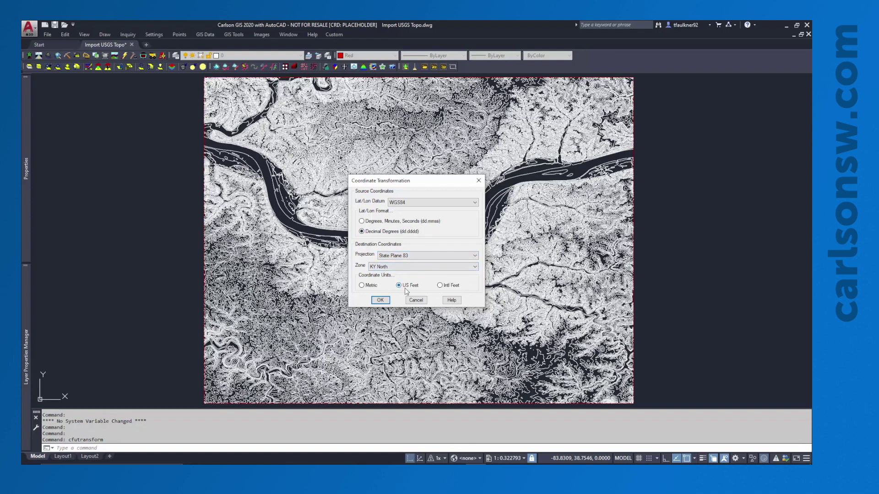
click(380, 300)
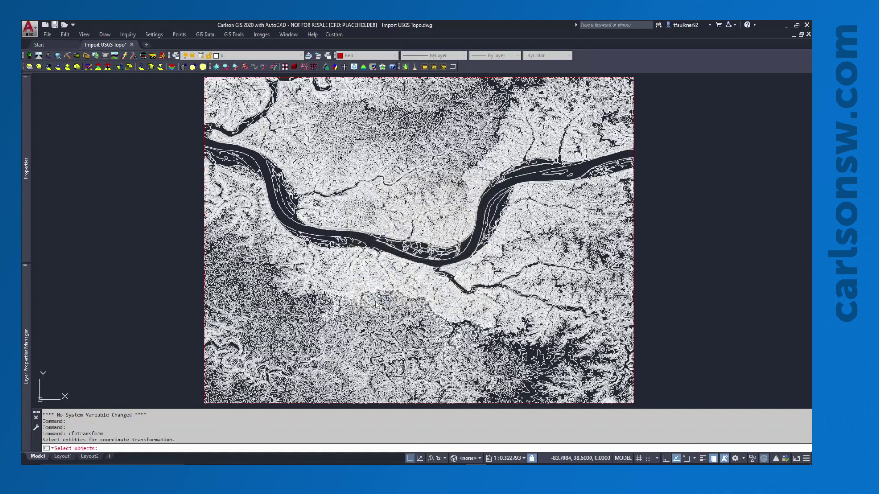
Transform all contours and the red boundary rectangle by selecting them with one window, and zoom to the drawing extents
scroll(376, 305, down, 2)
click(224, 153)
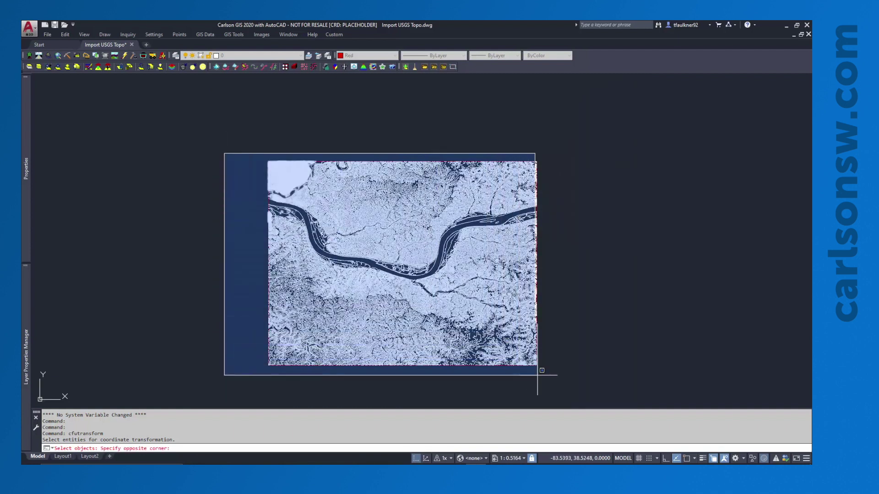
click(537, 375)
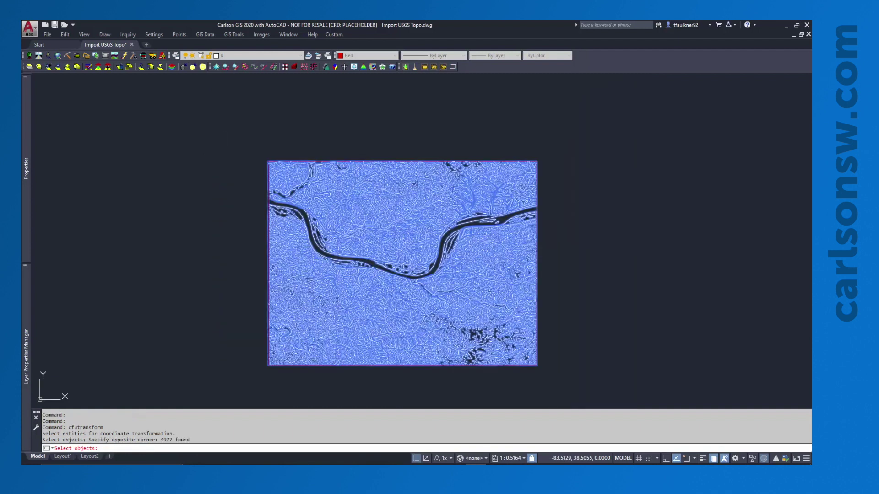
key(Return)
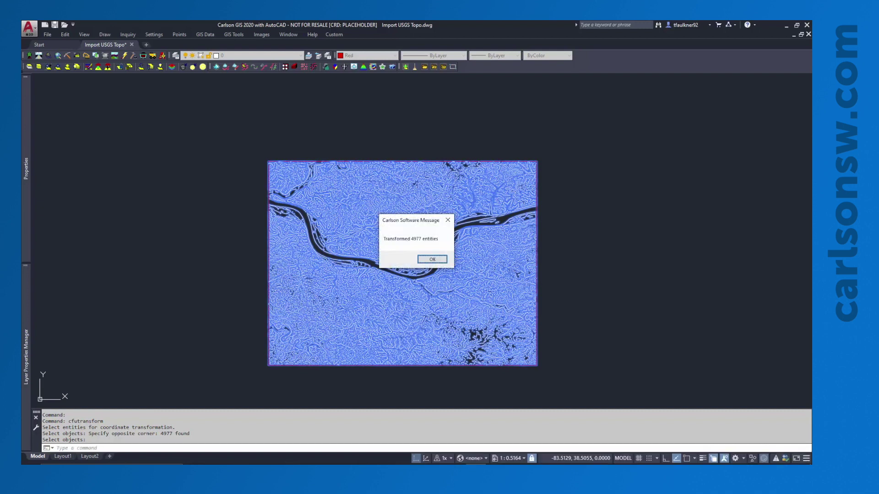
click(441, 260)
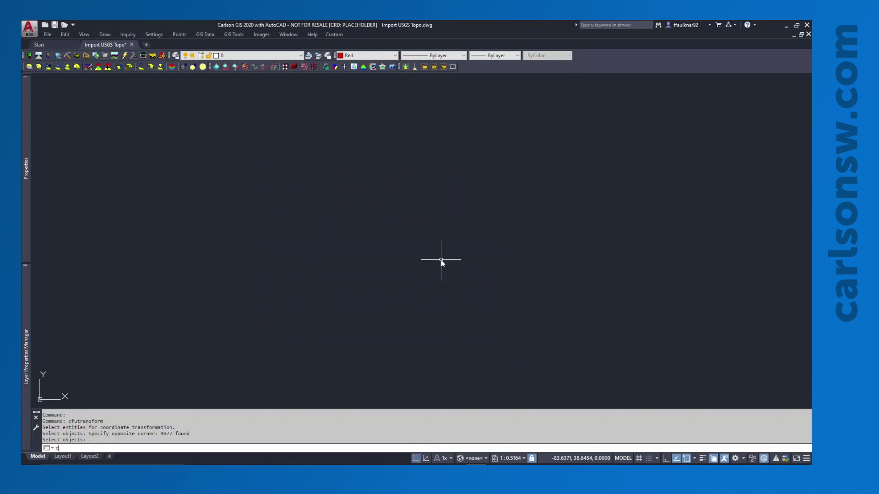
middle_click(441, 259)
middle_click(441, 259)
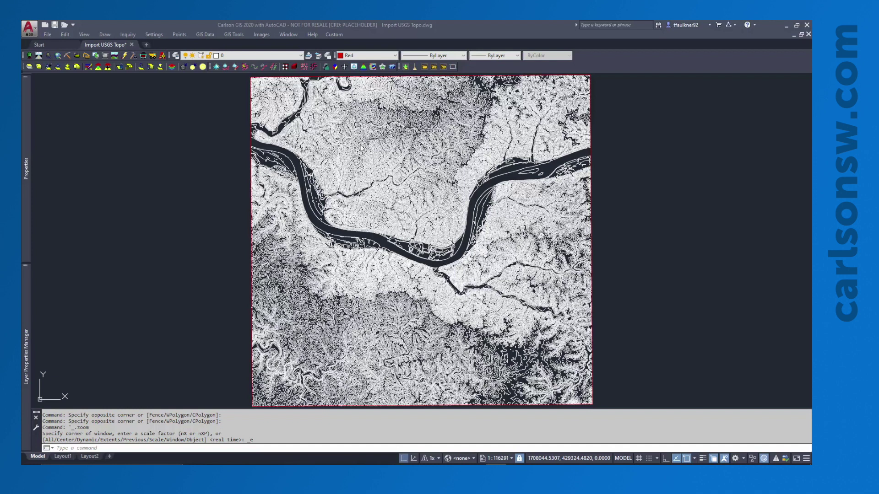
Start placing a Google Earth image with Google Earth Image.jpg as the output file, replacing the existing one
click(255, 34)
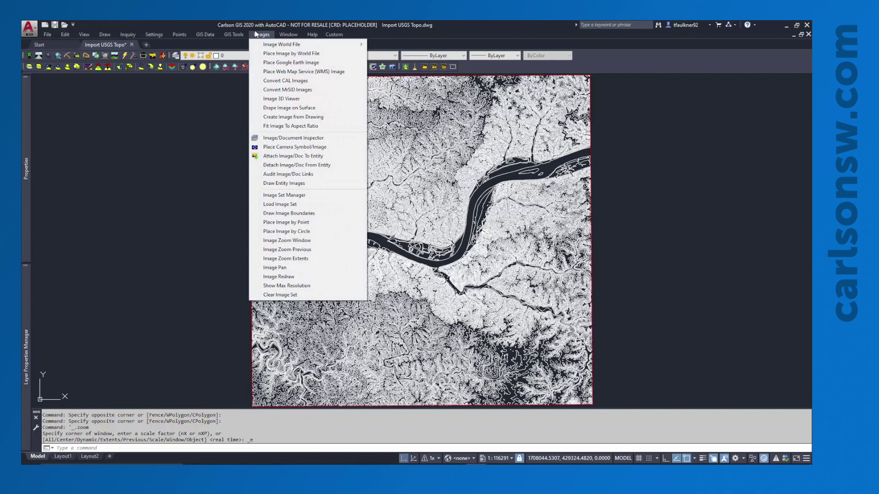
click(272, 64)
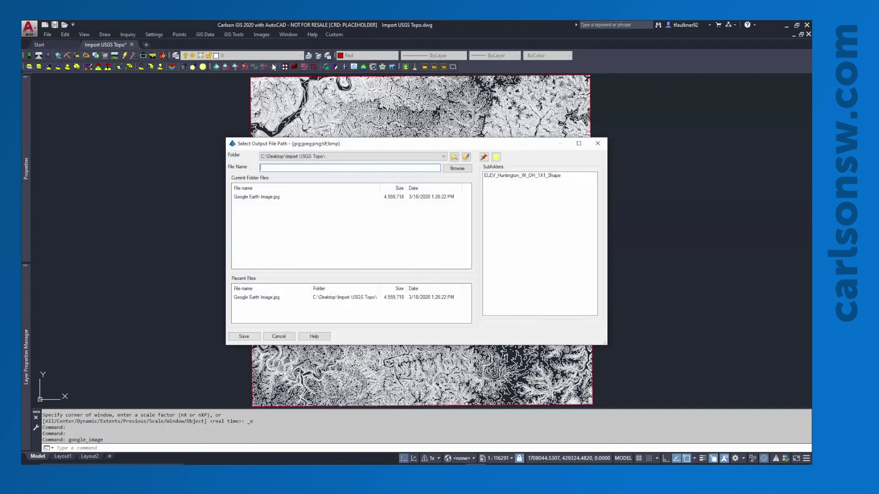
click(261, 198)
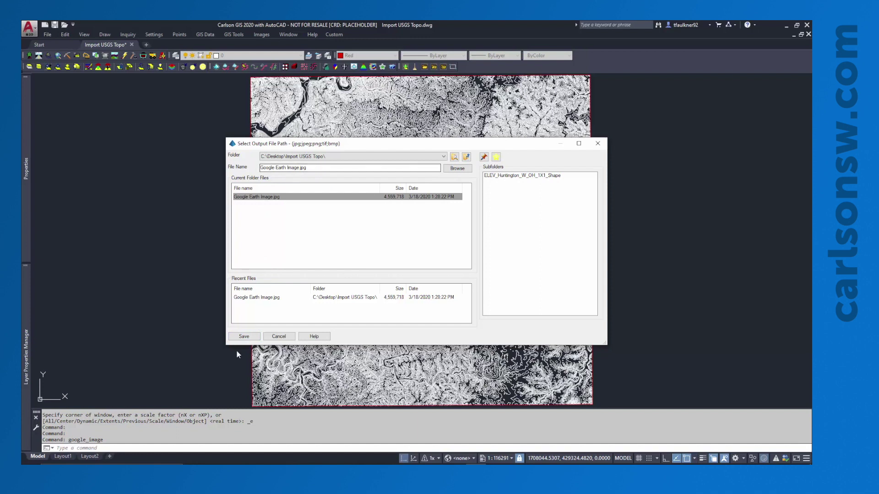
click(243, 337)
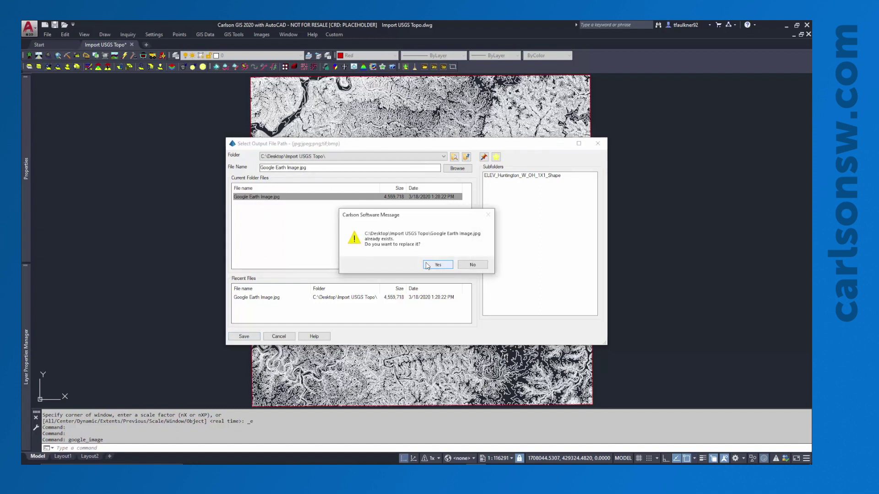
click(427, 265)
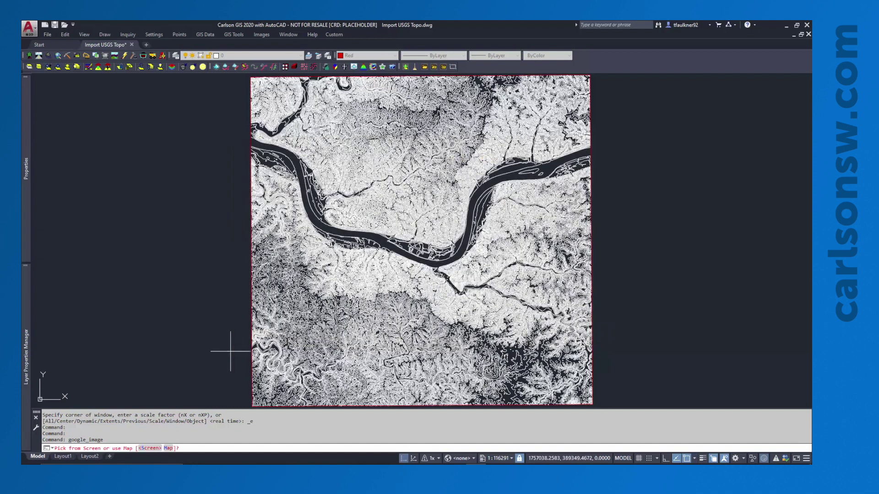
Pick the image's bounding box from the screen, enclosing the contour map from its upper-left outside to its lower-right corner
click(152, 448)
scroll(320, 164, down, 2)
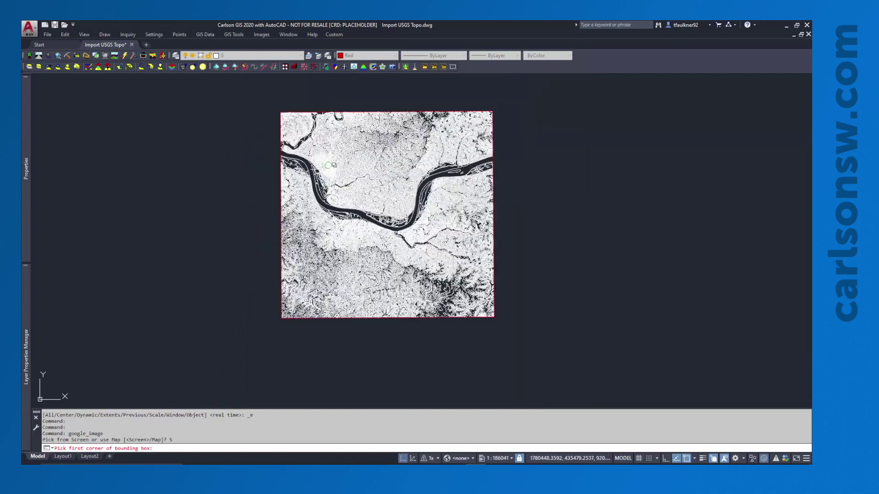
click(264, 99)
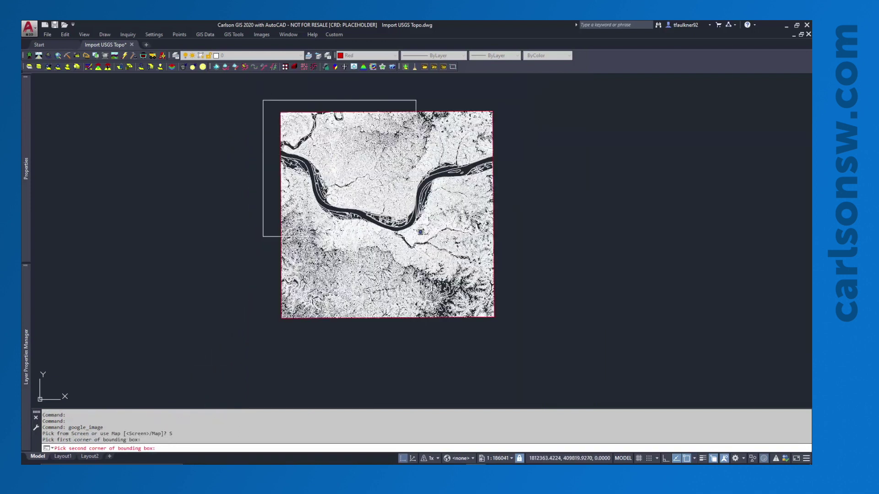
click(493, 316)
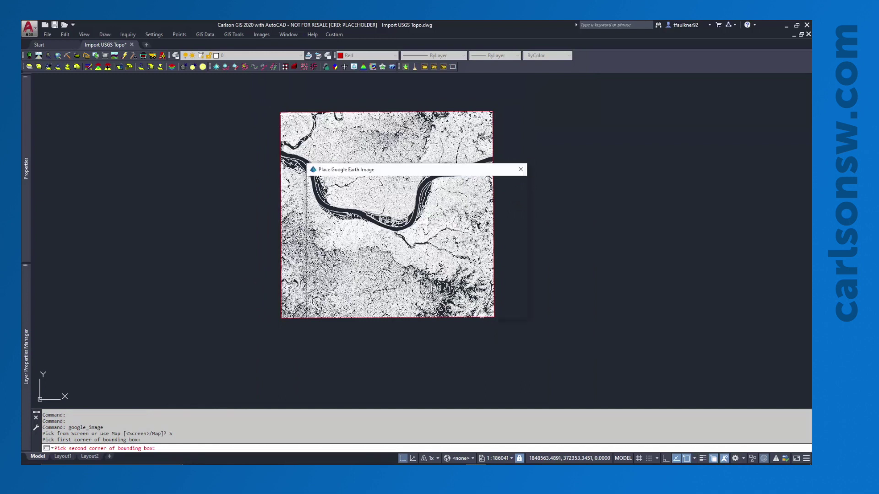
Place the Google Earth image in the background at Low resolution with the Aerial map type on the Google Image layer
click(359, 189)
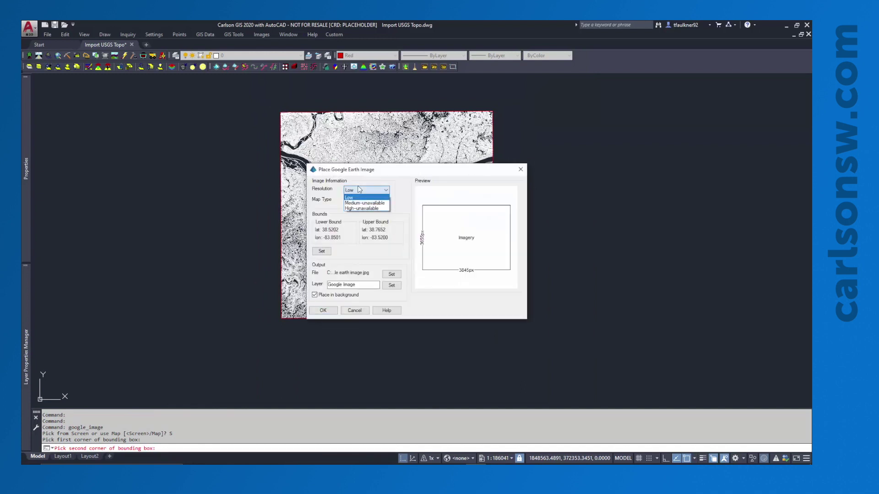
click(360, 190)
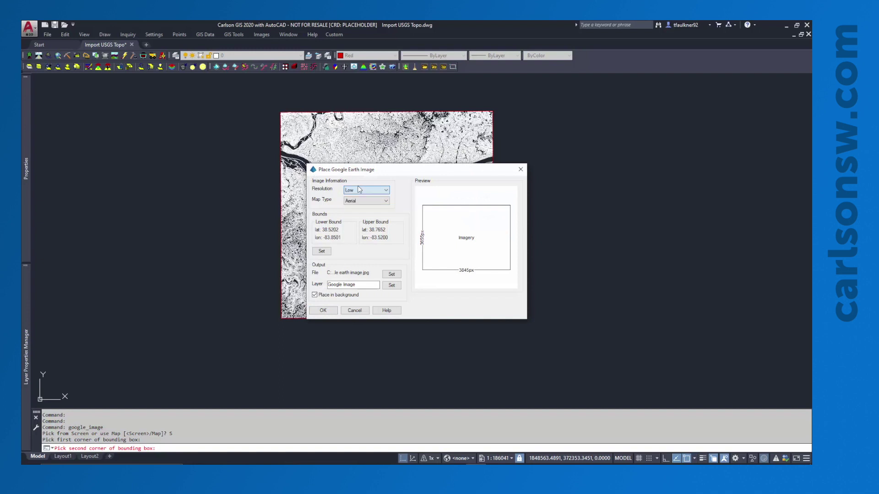
click(360, 190)
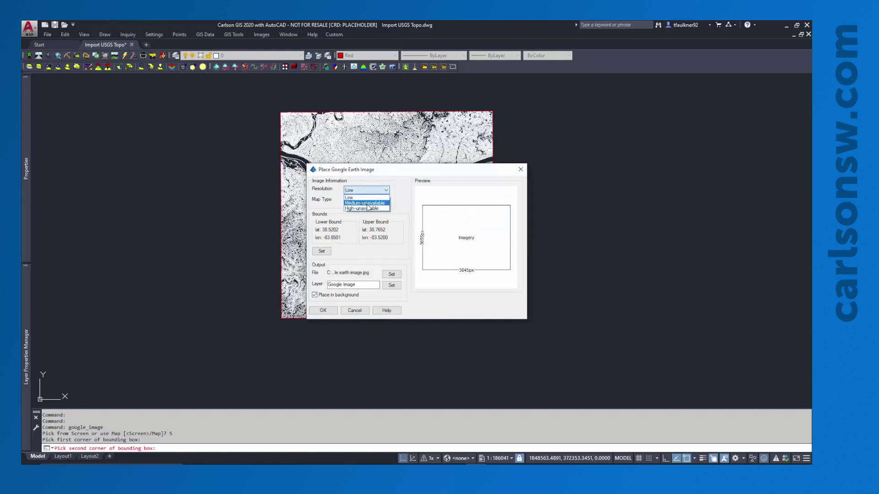
click(368, 197)
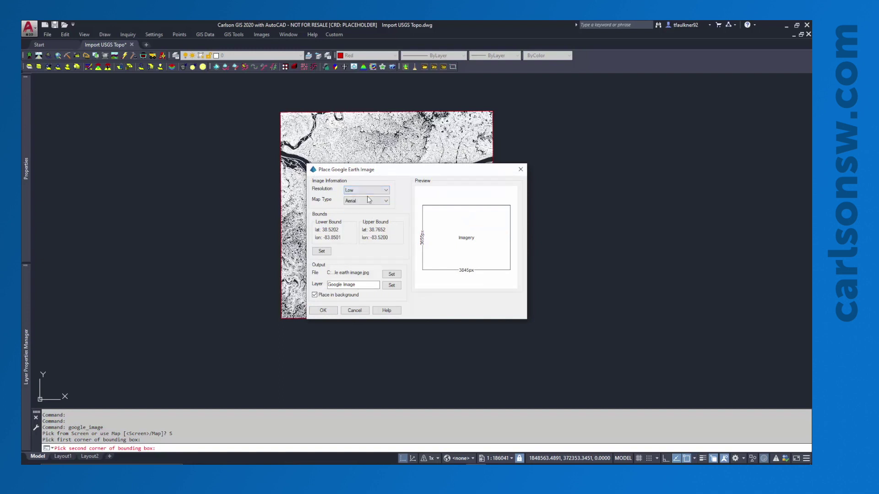
click(367, 200)
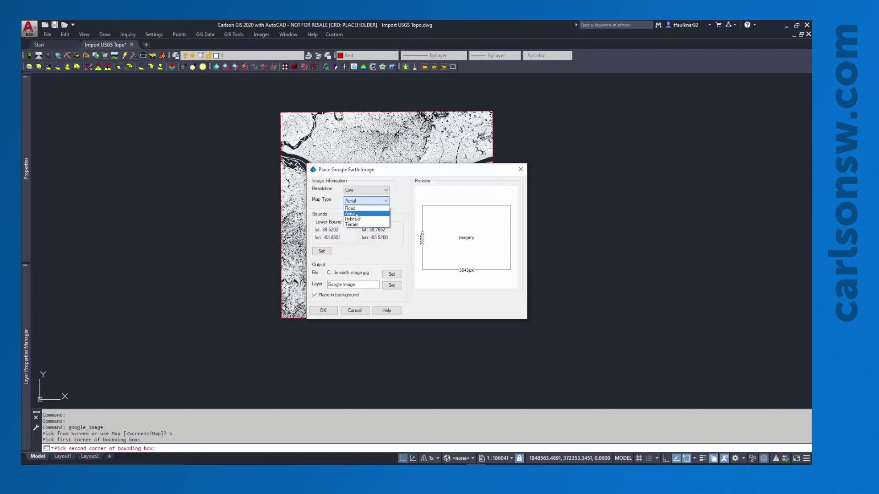
click(357, 214)
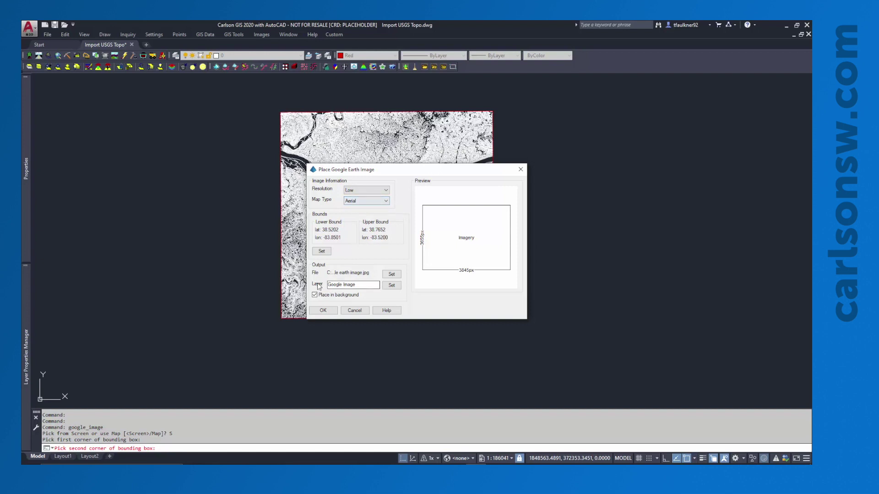
drag(354, 284, 327, 284)
click(356, 286)
click(323, 311)
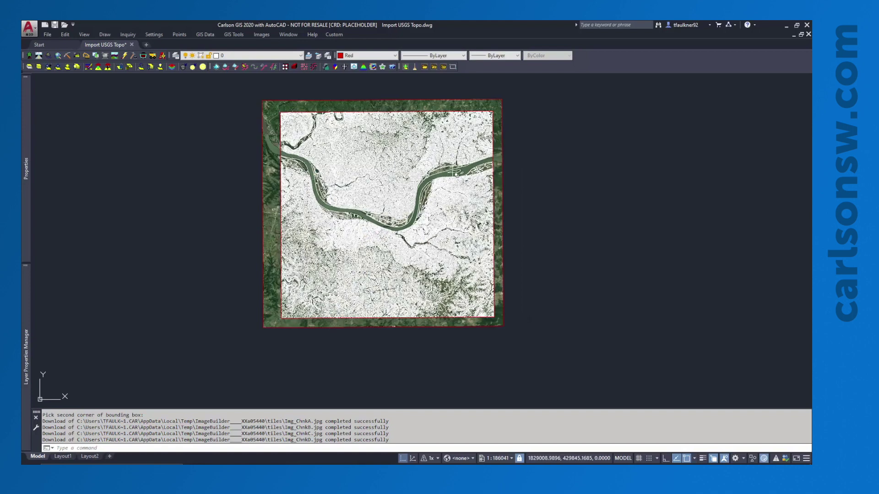
Examine how the contours align with the aerial image along the river and its tributaries, and return to the drawing extents
scroll(472, 174, up, 5)
scroll(510, 155, up, 2)
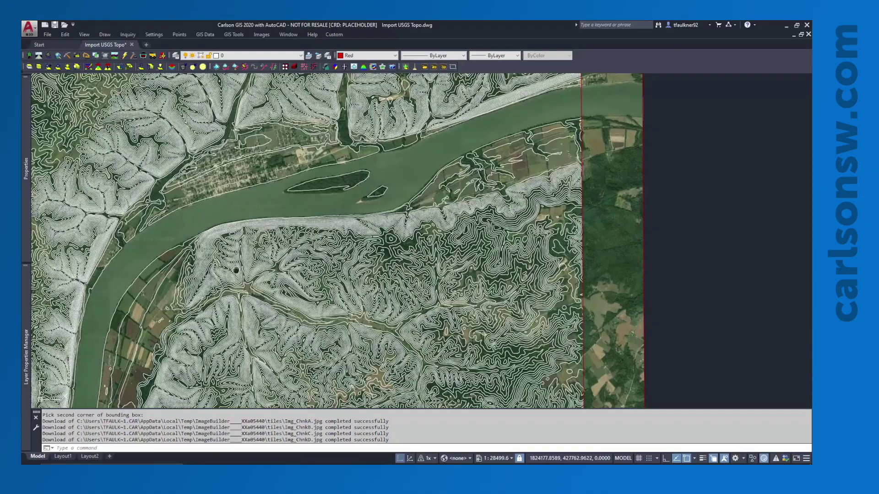
mouse_move(224, 275)
middle_down()
mouse_move(361, 201)
mouse_move(387, 174)
mouse_move(472, 277)
middle_up()
scroll(388, 174, down, 2)
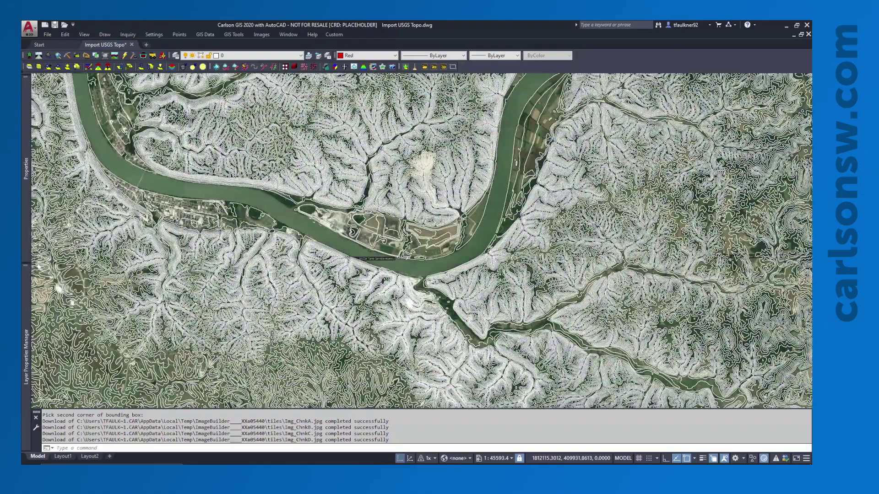
scroll(172, 214, up, 2)
middle_drag(172, 213, 225, 265)
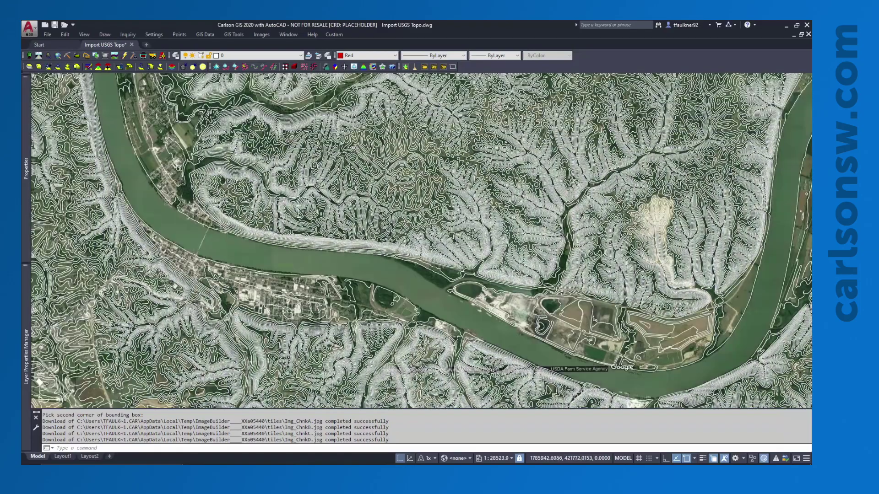
scroll(341, 195, up, 4)
scroll(341, 195, down, 6)
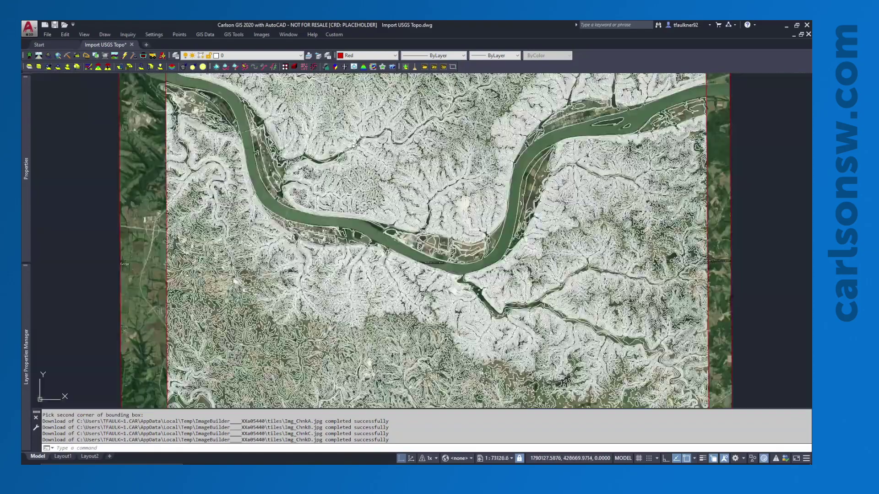
middle_drag(347, 82, 348, 201)
scroll(348, 200, up, 2)
middle_drag(329, 128, 316, 208)
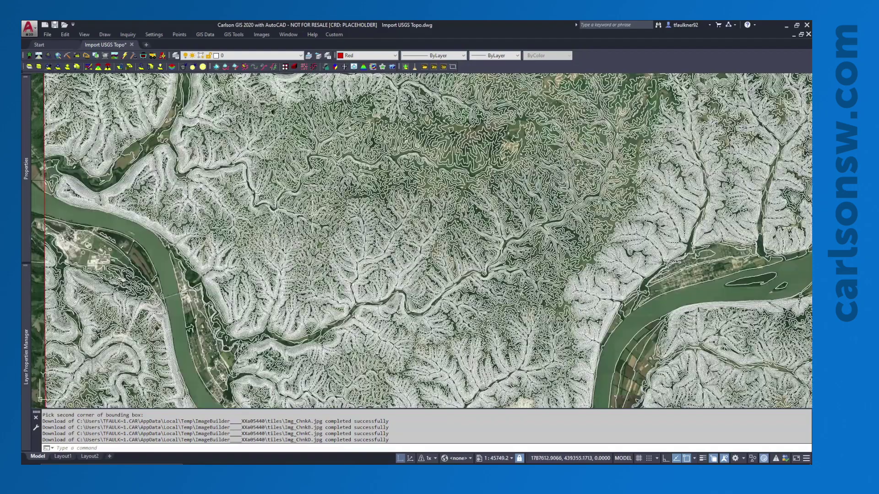
middle_click(316, 209)
middle_click(316, 208)
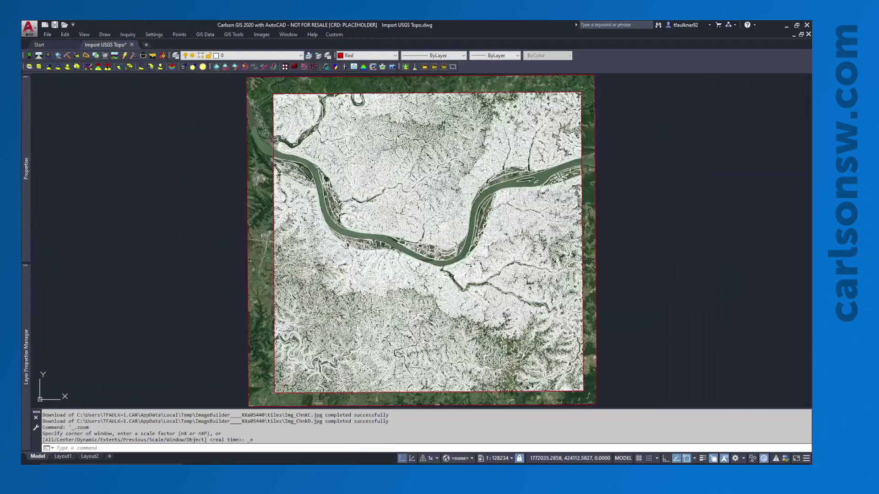